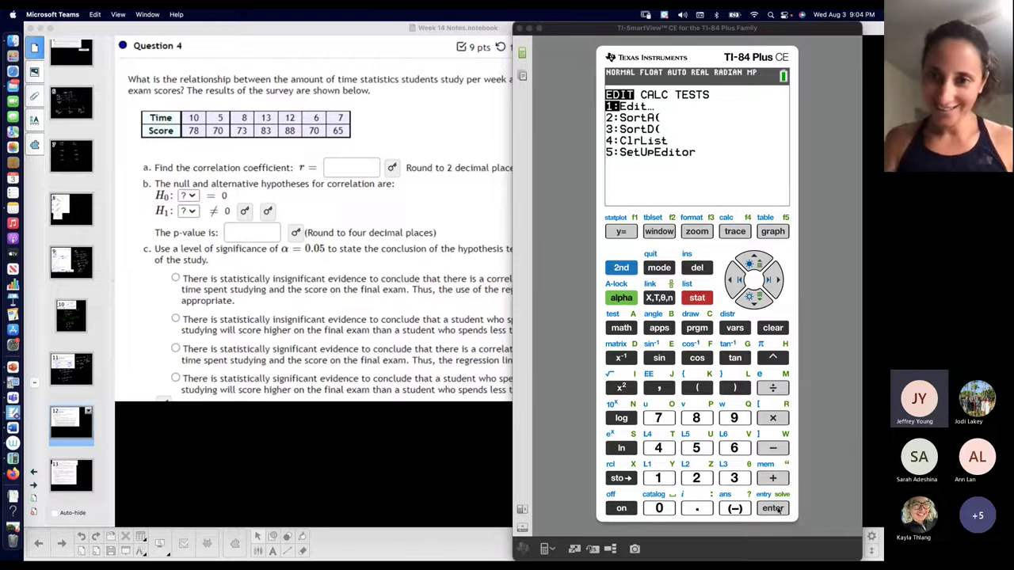
Open STAT Edit to show the stored lists, then return to the Question 4 notebook page.
left_click(773, 509)
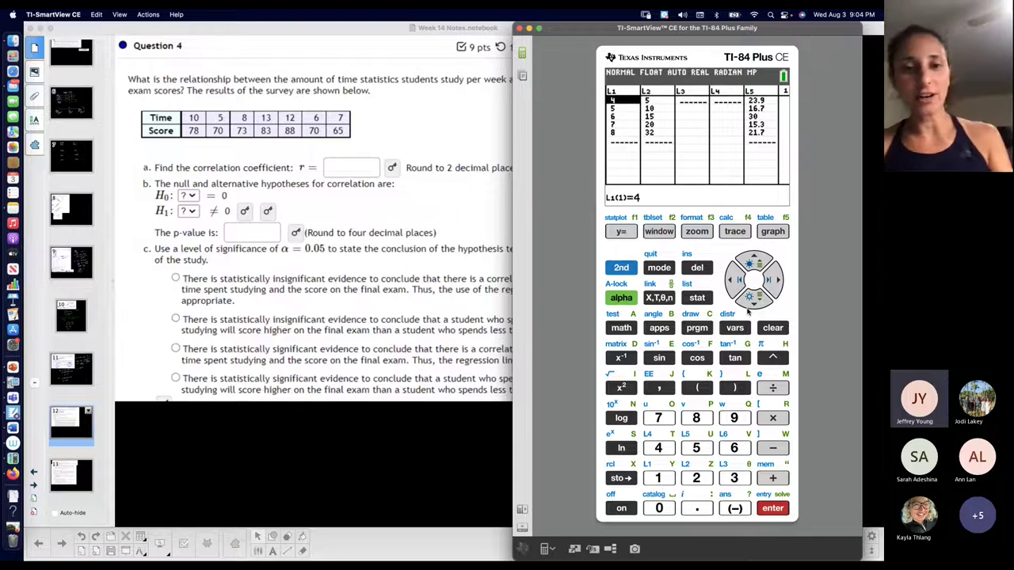
left_click(270, 461)
Handwrite blue x and y labels on the question wording and the Time and Score rows.
left_click(258, 552)
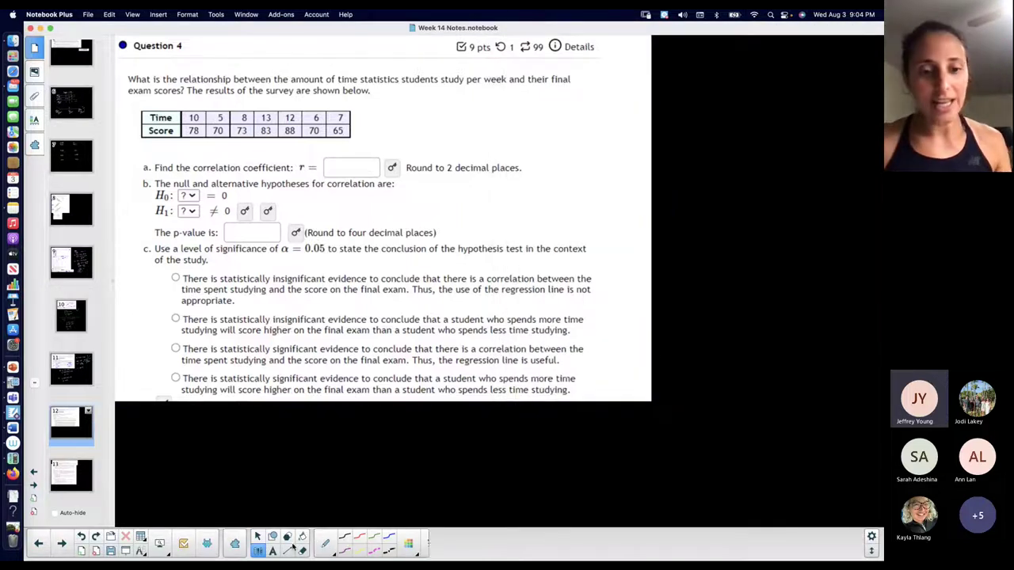
left_click(429, 541)
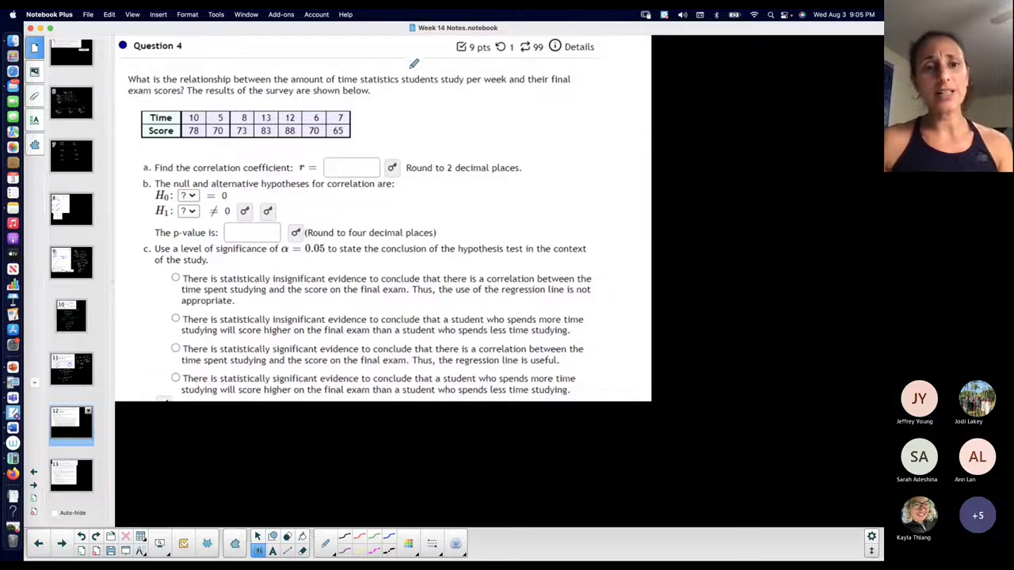
left_click_drag(558, 93, 560, 106)
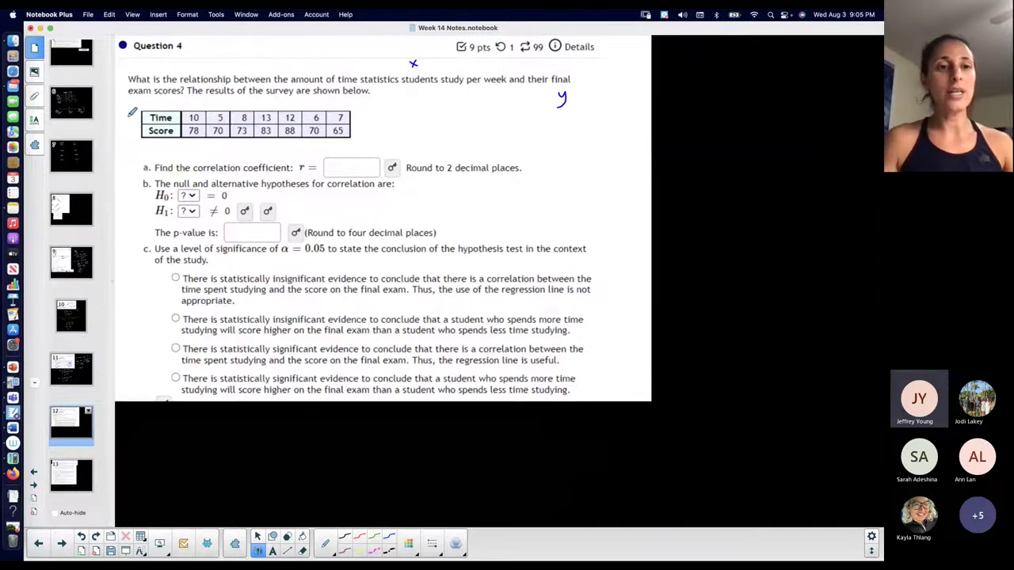
left_click_drag(125, 133, 126, 143)
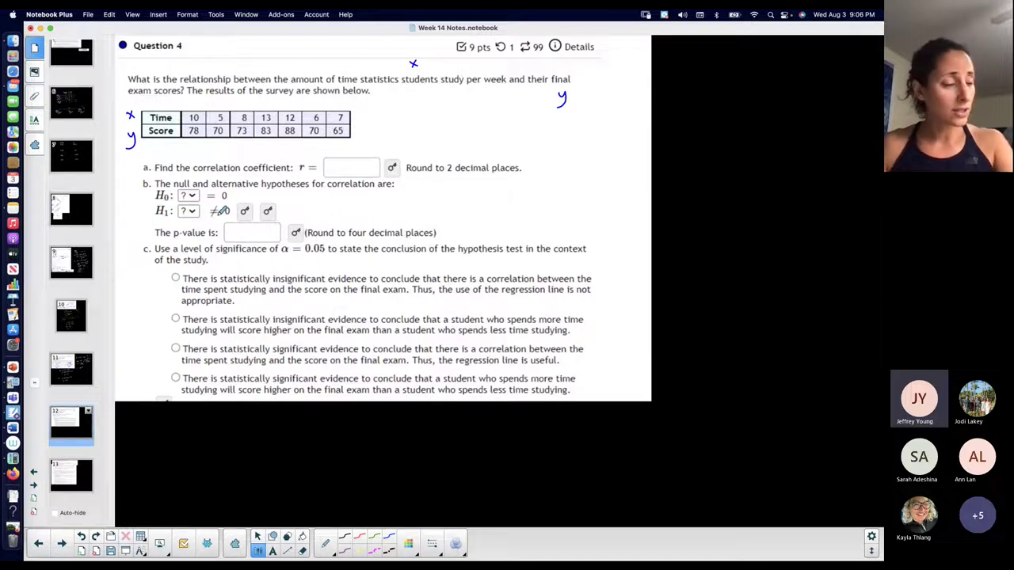
Paint over the H0/H1 answer boxes with thick white ink, then reset to a medium pen.
left_click(408, 544)
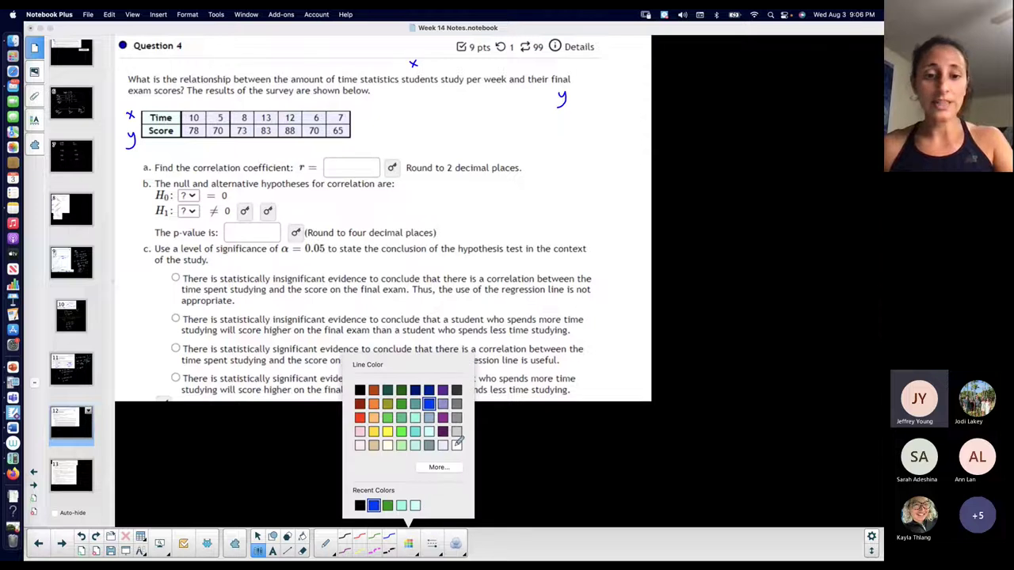
left_click(432, 544)
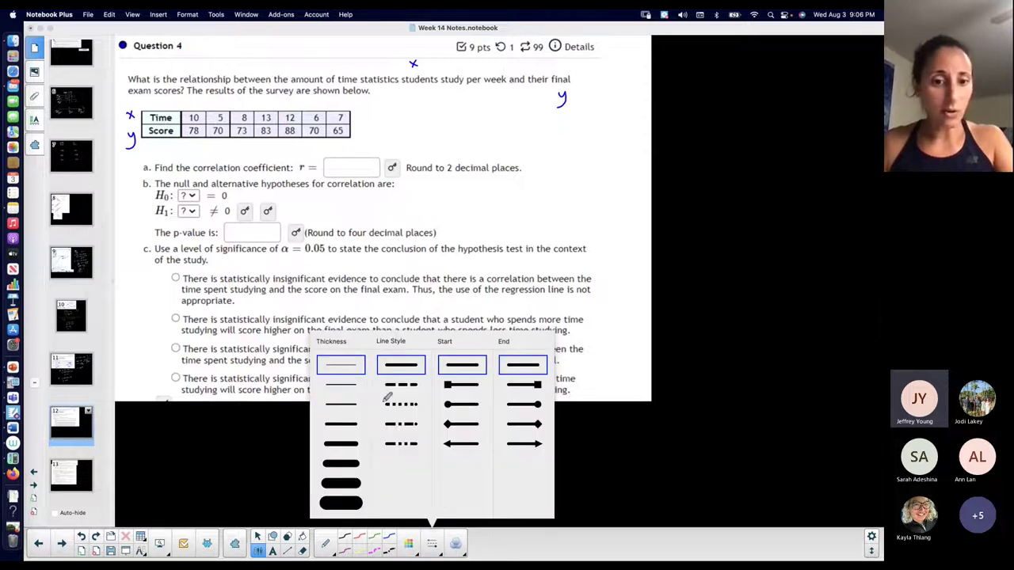
left_click(340, 444)
left_click(271, 204)
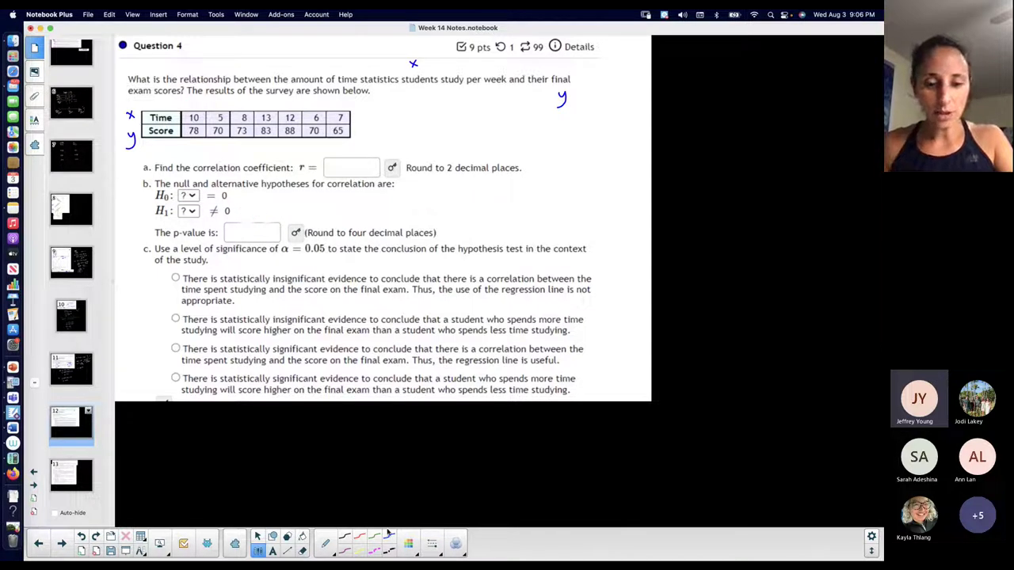
left_click(391, 539)
left_click(341, 369)
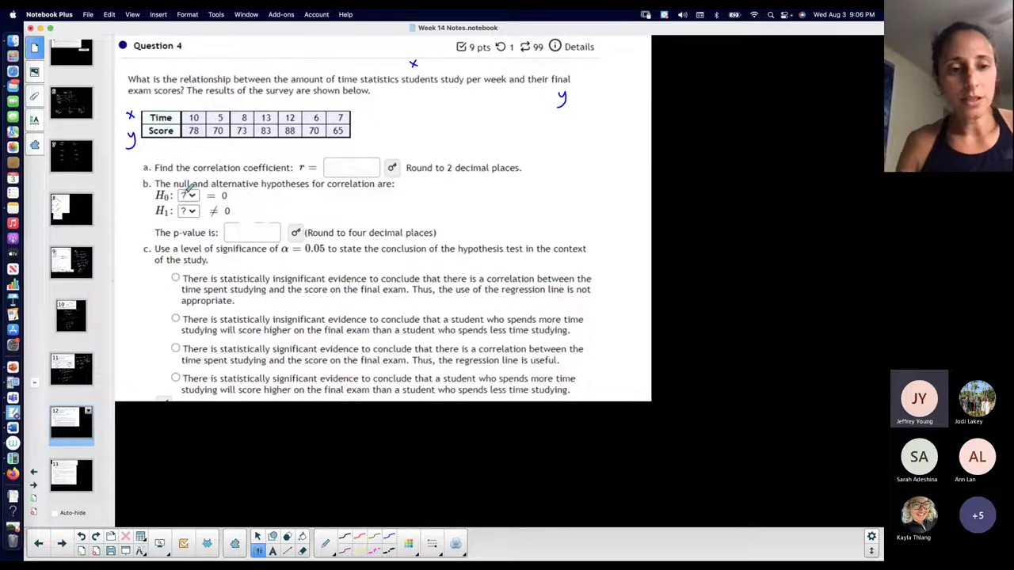
left_click(408, 543)
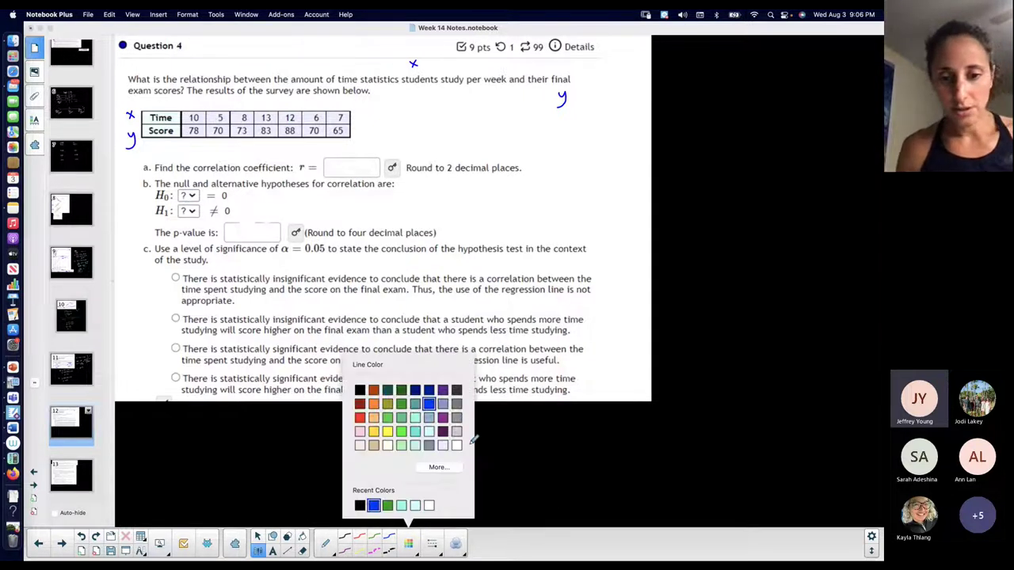
left_click(370, 458)
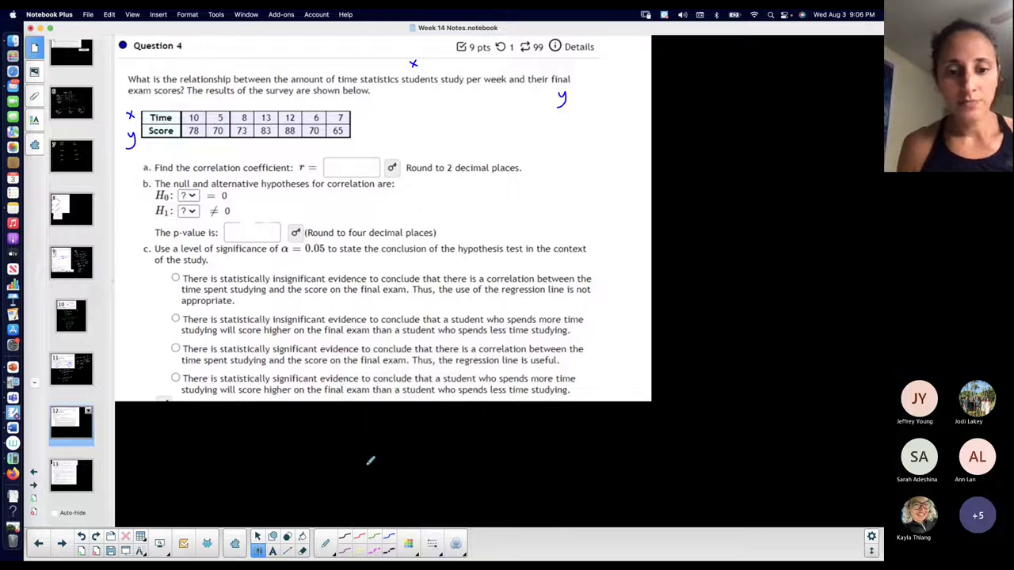
left_click(435, 543)
left_click(341, 424)
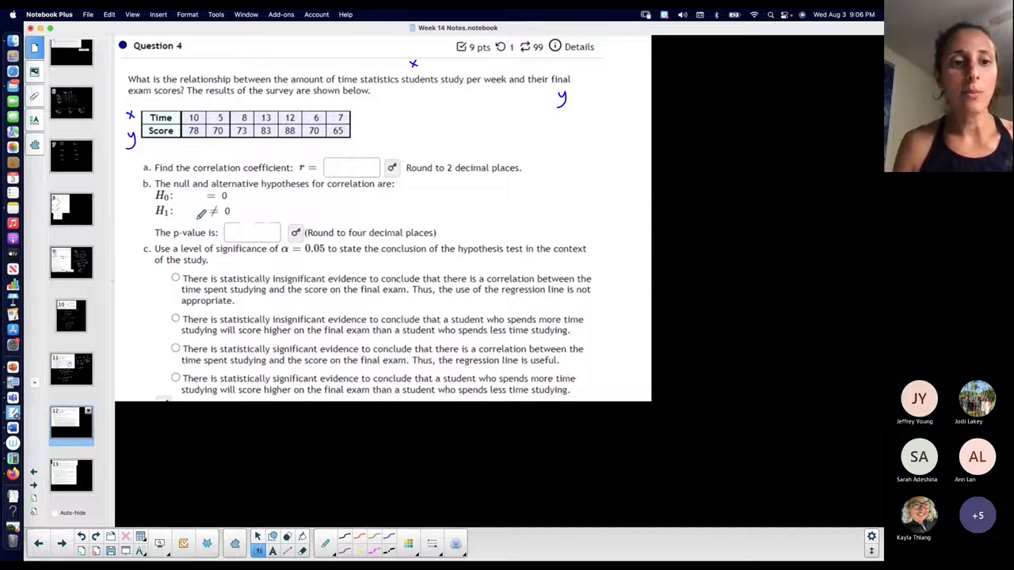
left_click(427, 547)
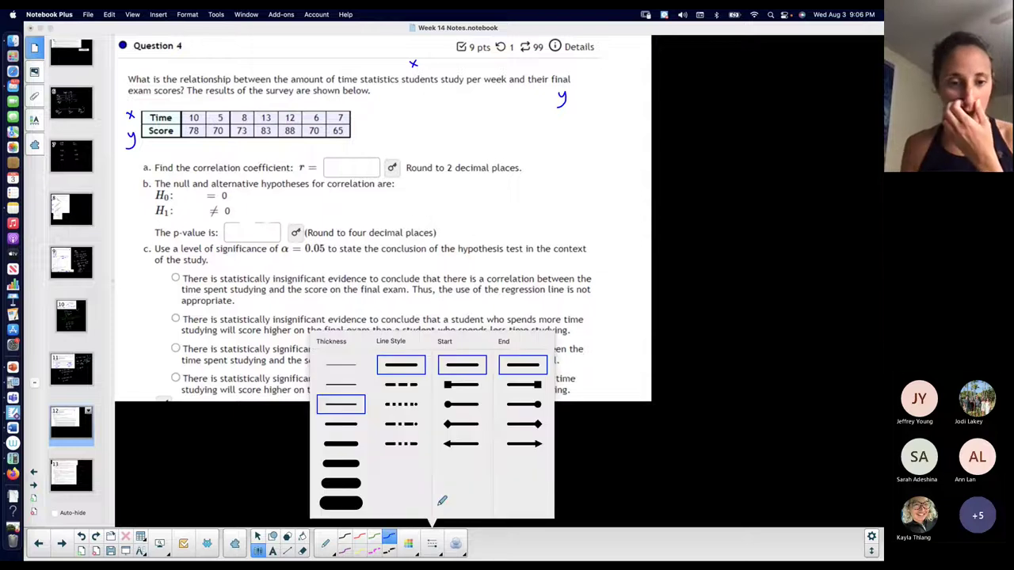
left_click(516, 538)
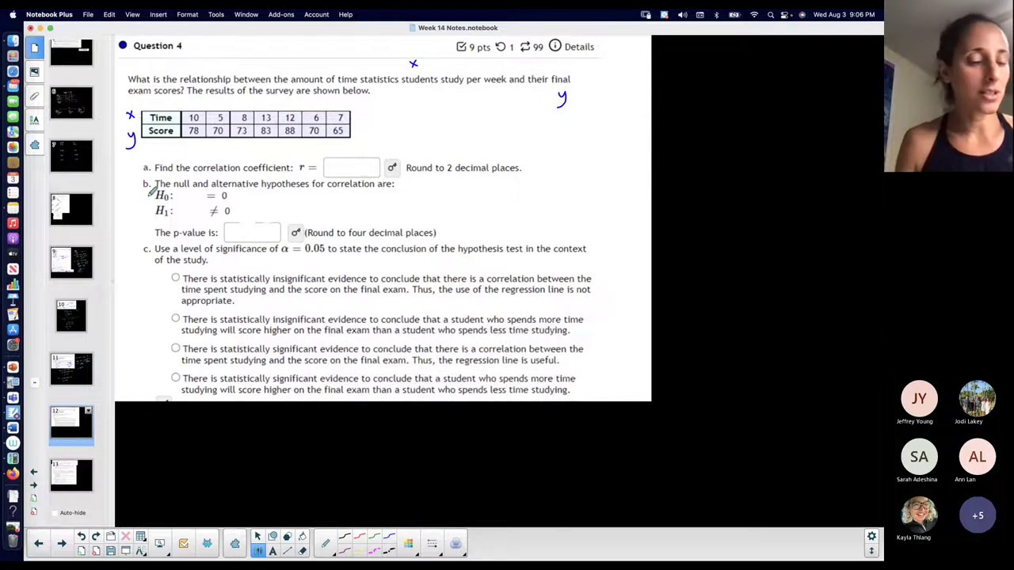
Write ρ before H0 and H1, then view the sample-versus-population symbols page.
left_click_drag(186, 204, 187, 209)
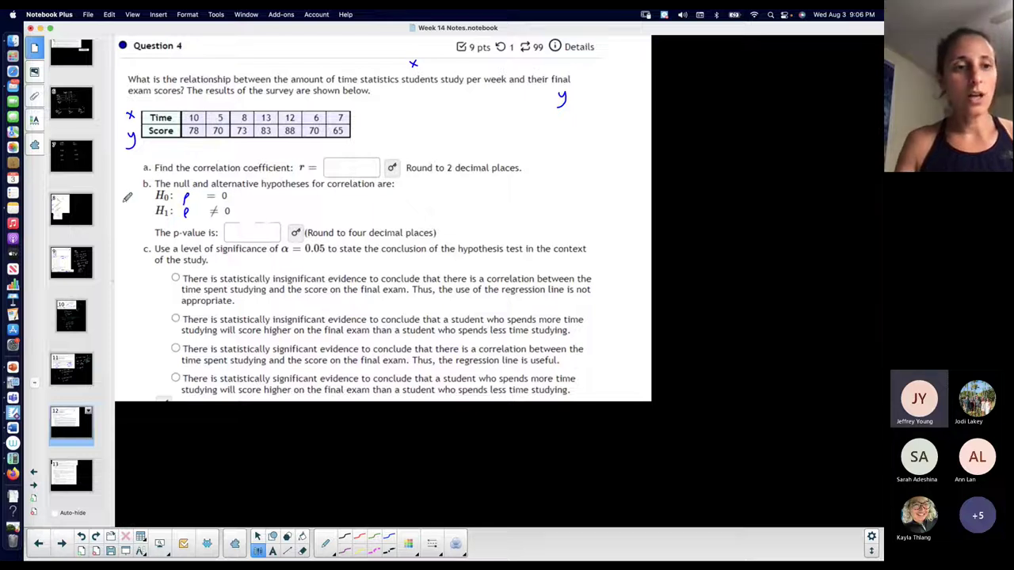
scroll(82, 126, "up", 5)
scroll(79, 238, "down", 3)
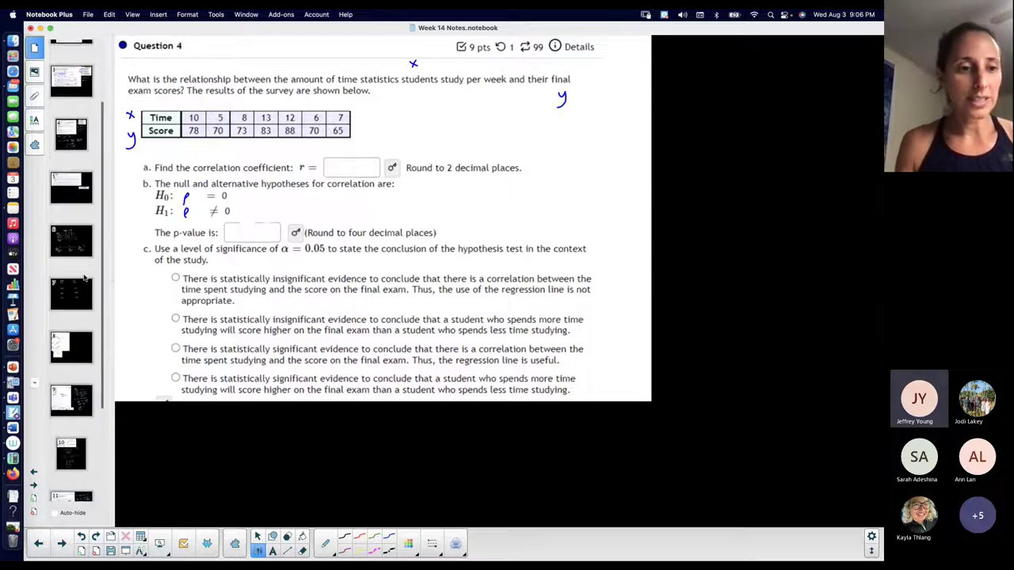
left_click(80, 300)
left_click(77, 242)
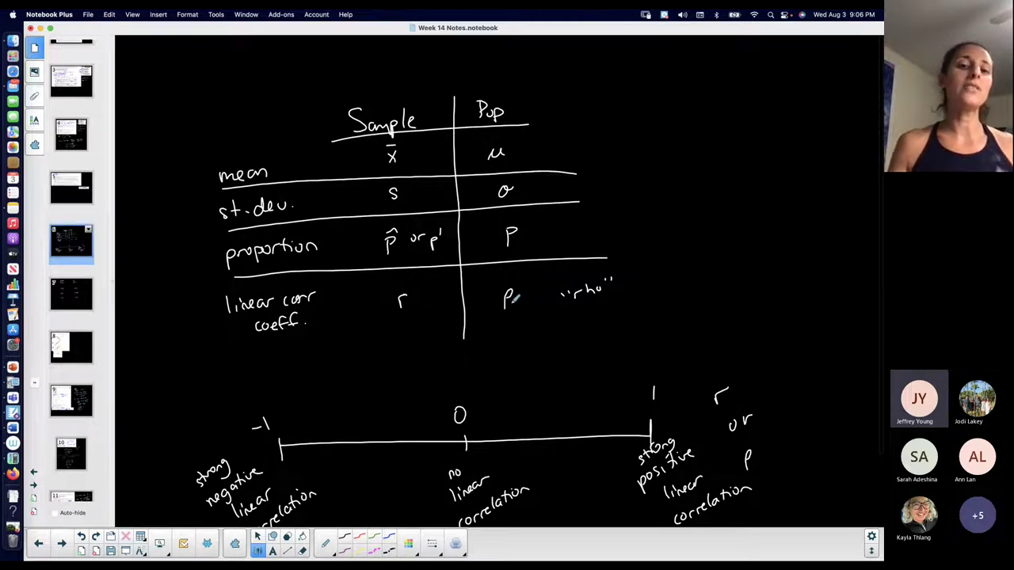
Go back to slide 12, the Question 4 worksheet, from the page sorter.
scroll(79, 412, "down", 4)
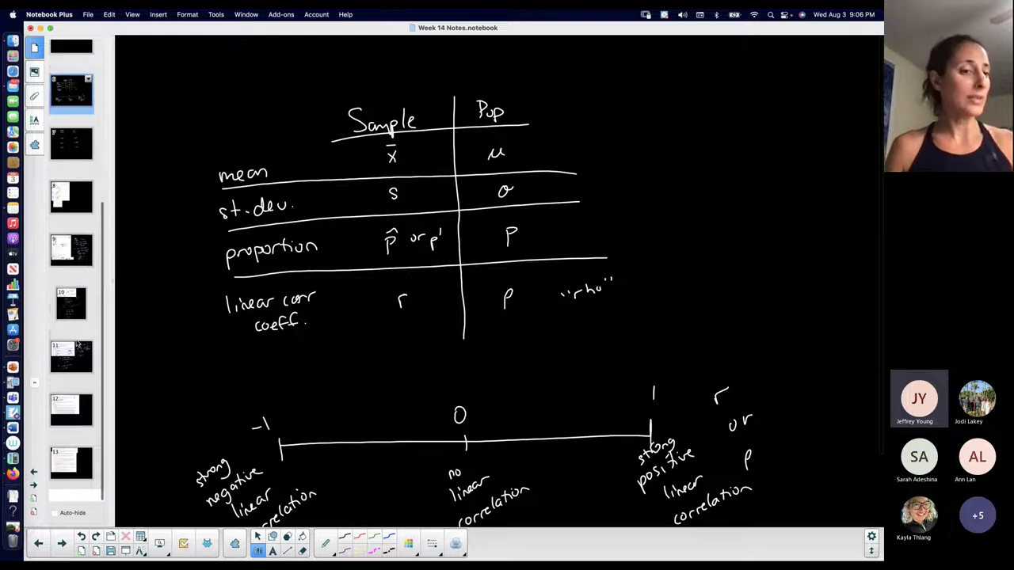
left_click(70, 426)
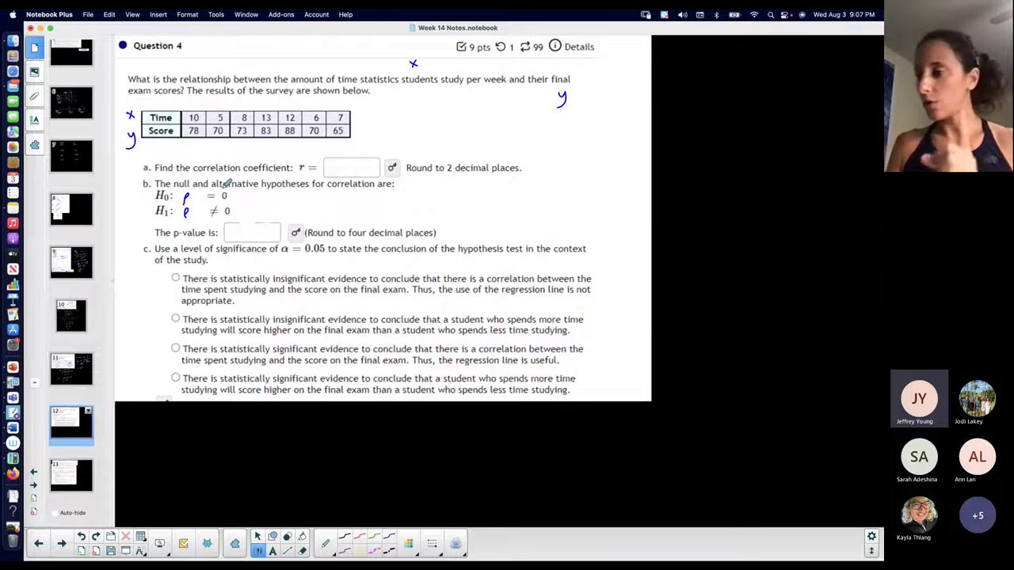
Handwrite 'no linear correlation' beside H0 and 'is linear correlation' beside H1.
left_click_drag(242, 193, 355, 194)
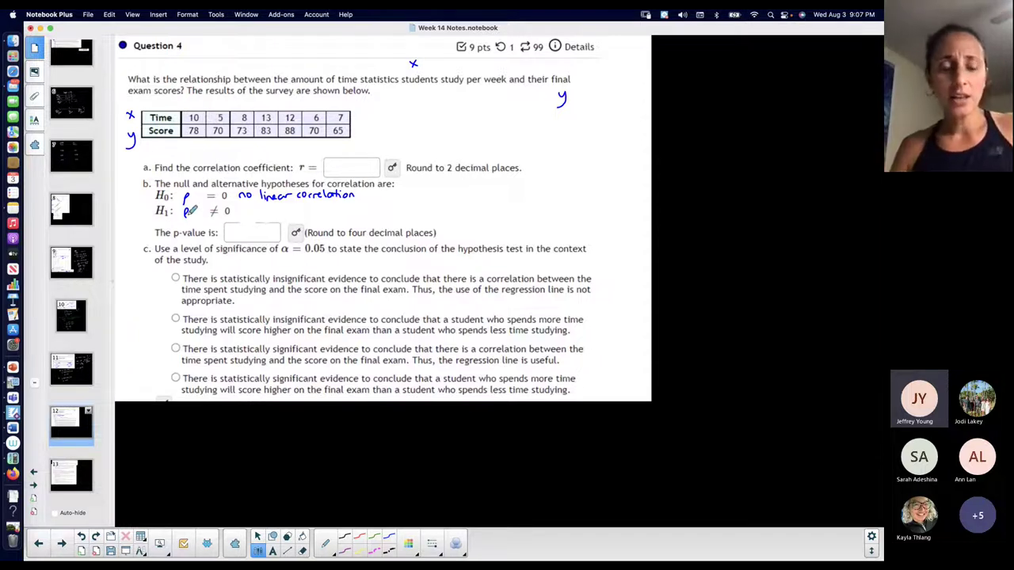
left_click_drag(246, 209, 366, 206)
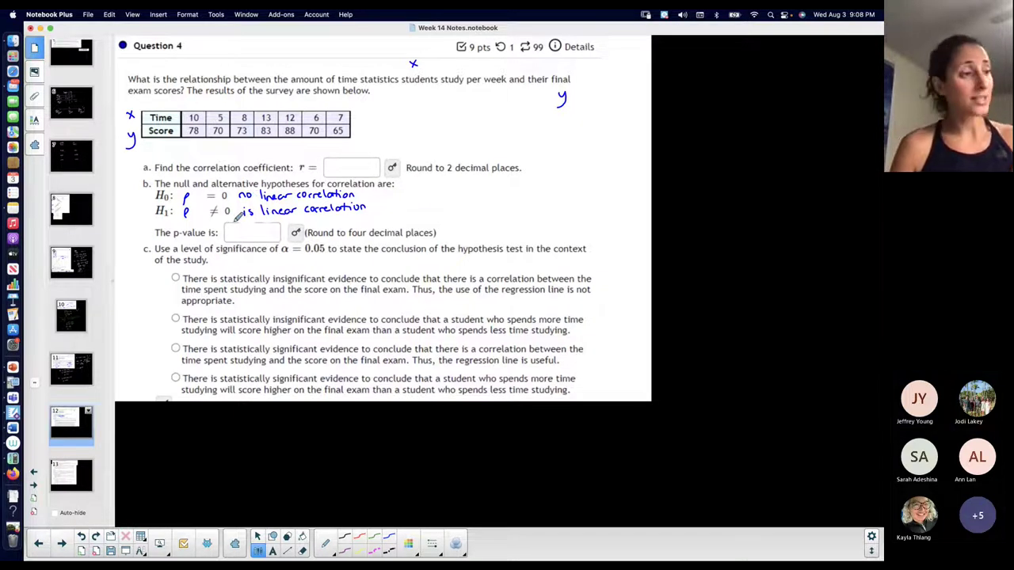
key("super+Tab")
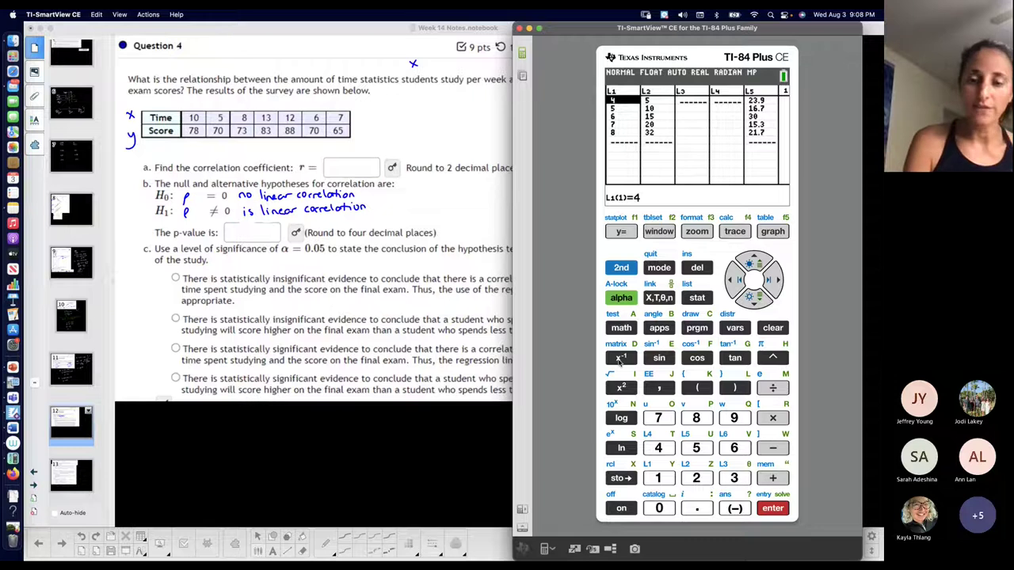
Quit the calculator's list editor to the home screen and ink L1 and L2 beside the table rows.
left_click(621, 267)
left_click(659, 267)
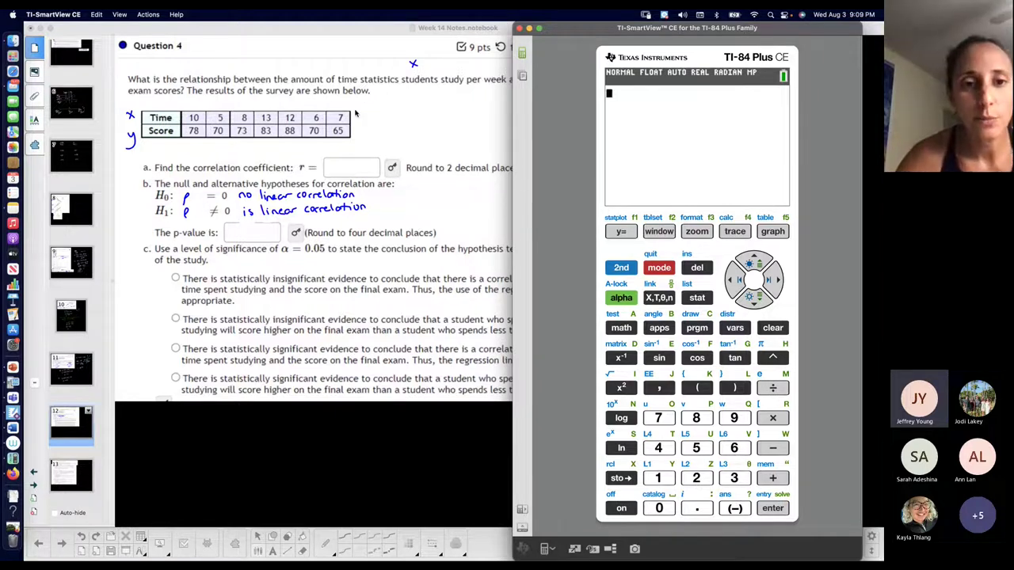
left_click_drag(355, 114, 366, 118)
left_click_drag(358, 128, 376, 139)
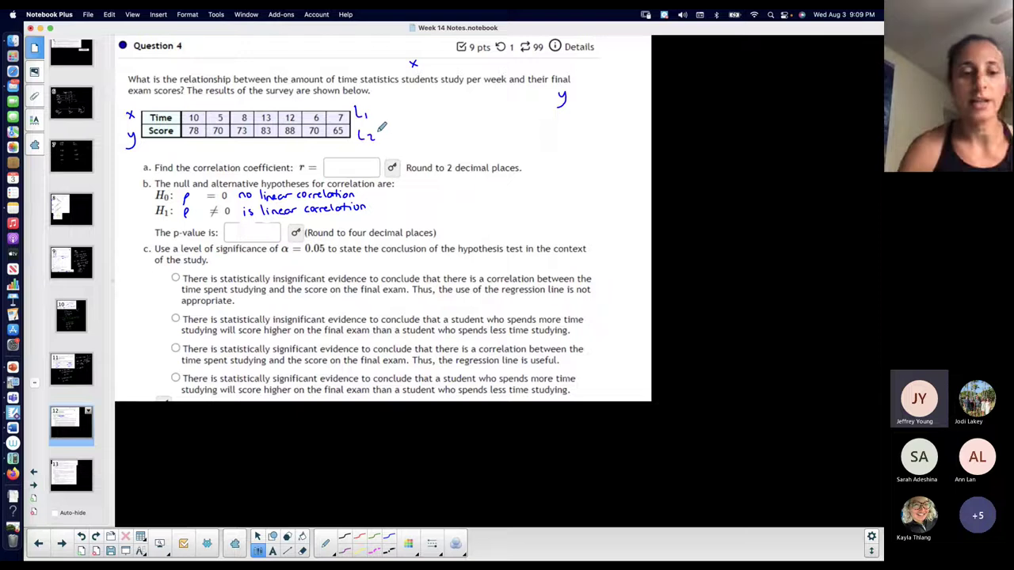
key("super+Tab")
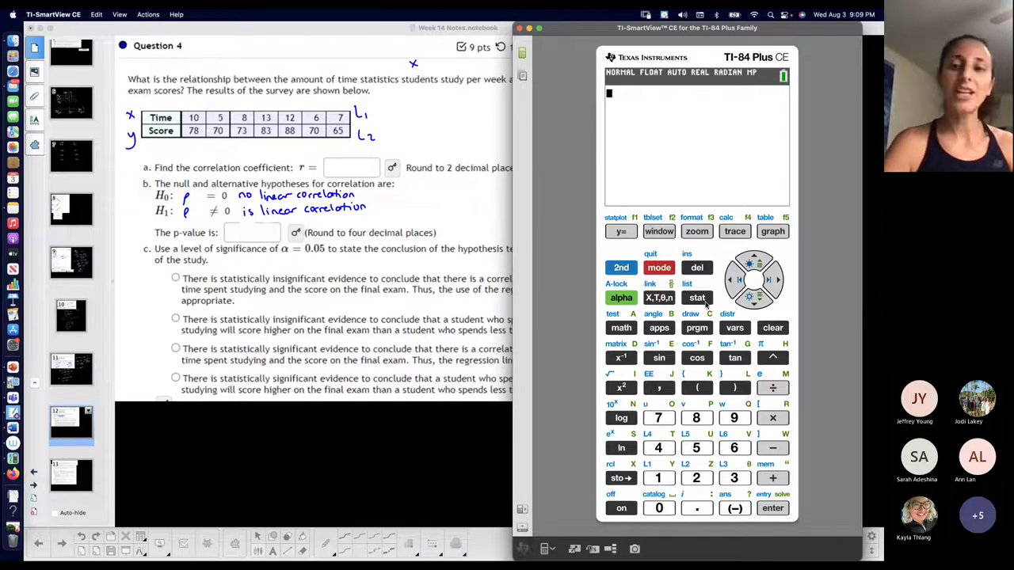
Clear the old data out of lists L1 and L2 in the STAT list editor.
left_click(697, 297)
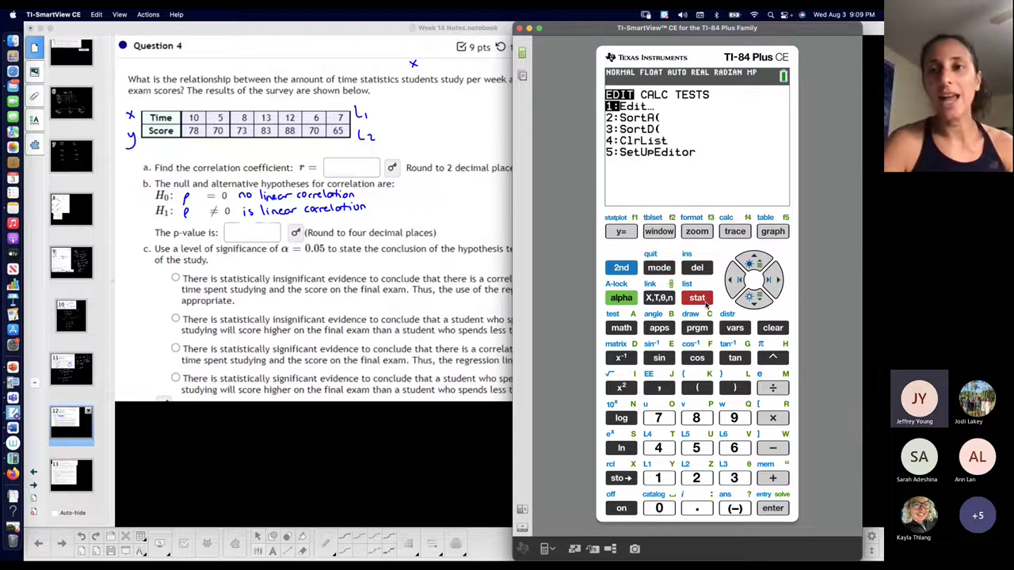
left_click(772, 508)
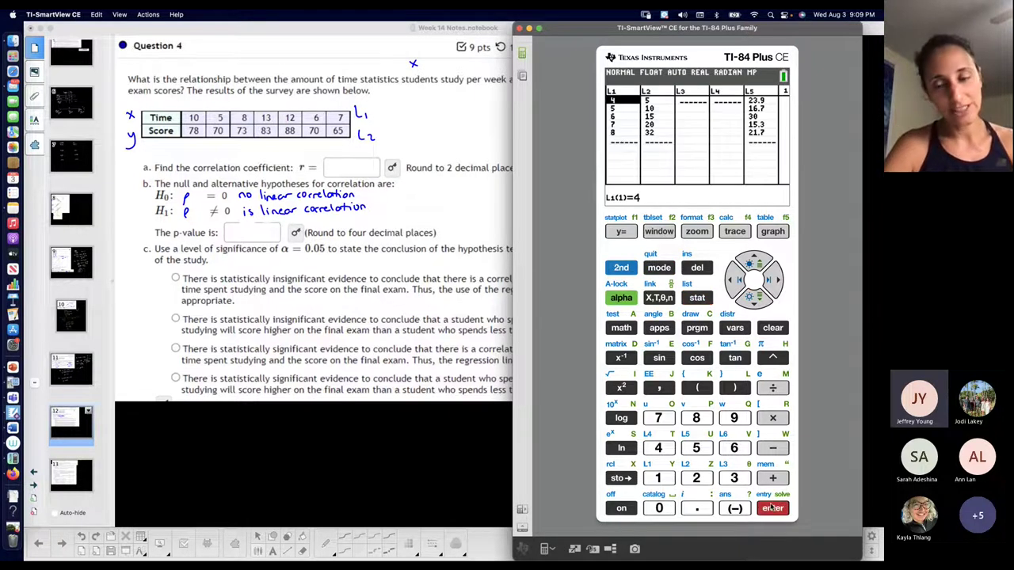
left_click(754, 269)
left_click(765, 328)
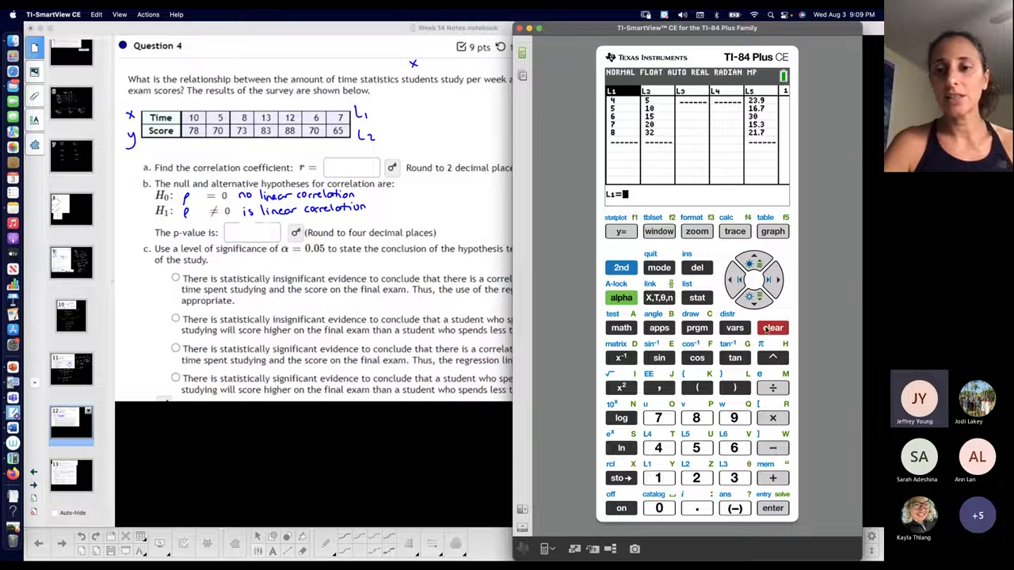
left_click(769, 509)
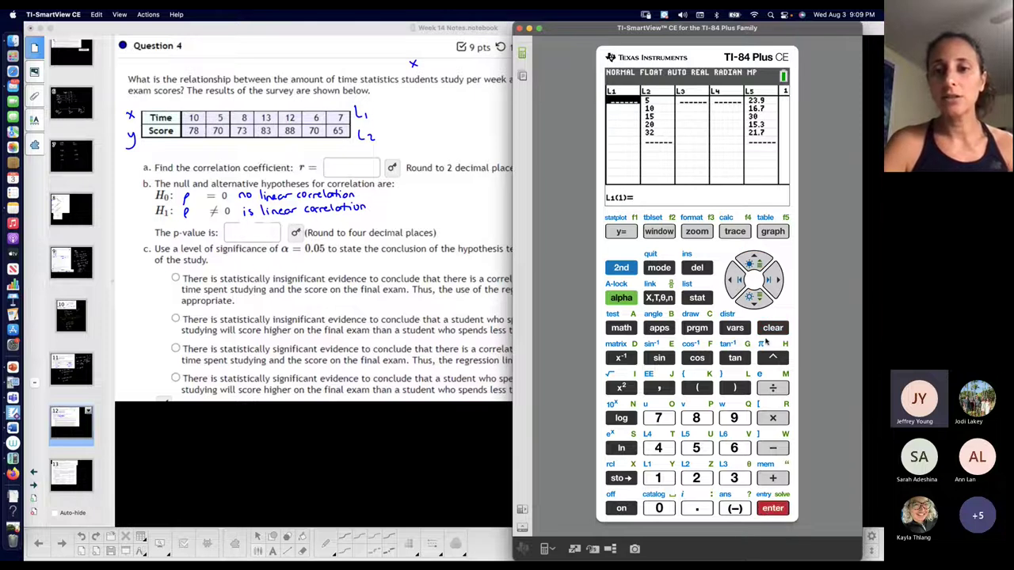
left_click(770, 281)
left_click(754, 263)
left_click(768, 328)
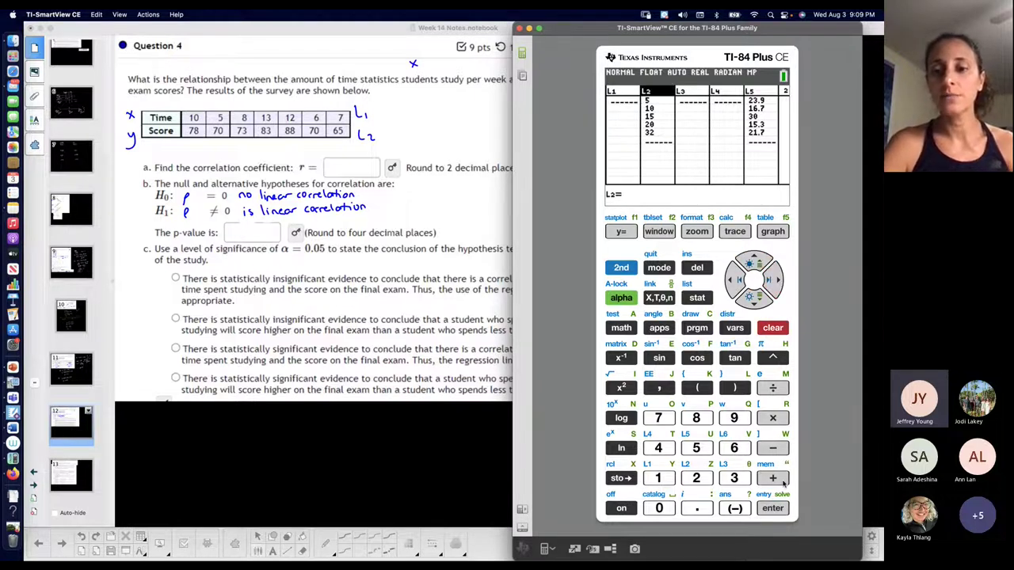
left_click(770, 507)
Enter the study times 10, 5, 8, 13, 12, 6, 7 into L1.
left_click(735, 279)
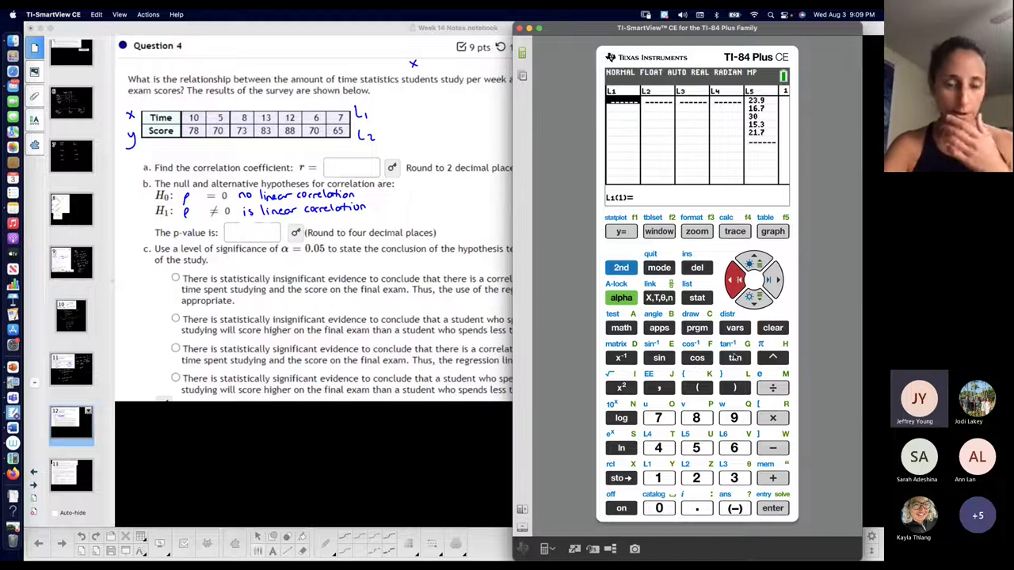
type("10")
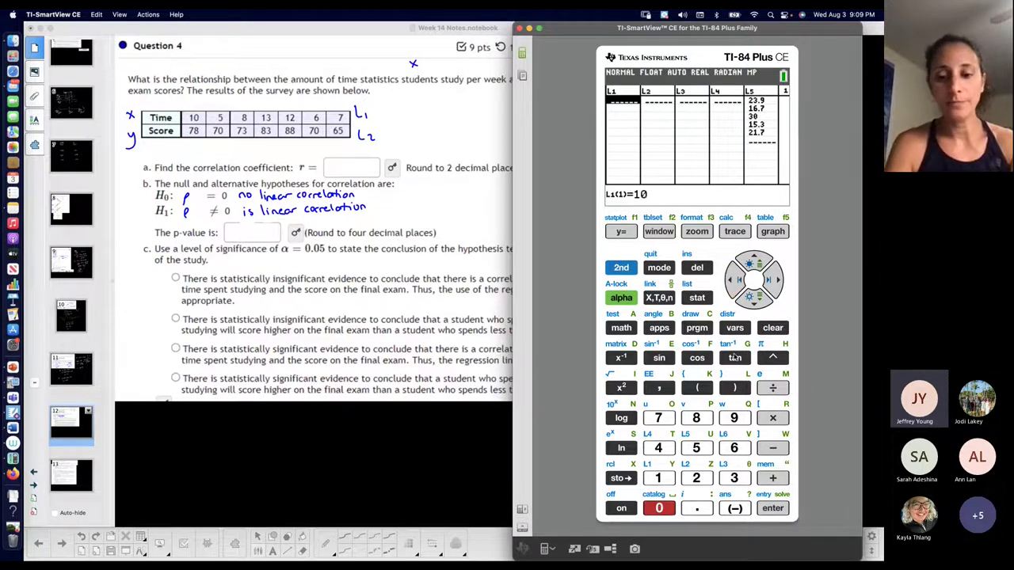
key("Return")
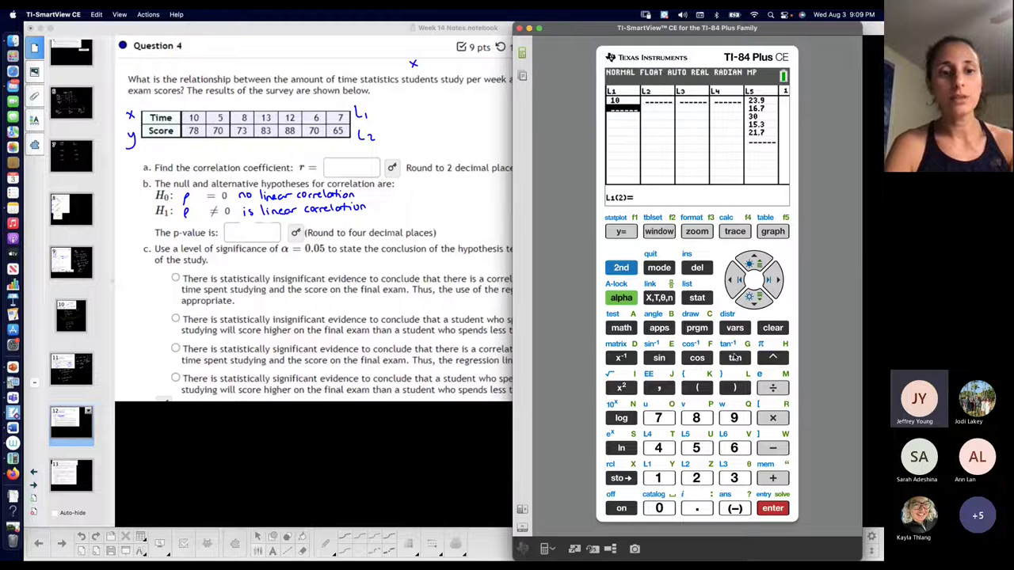
type("5")
key("Return")
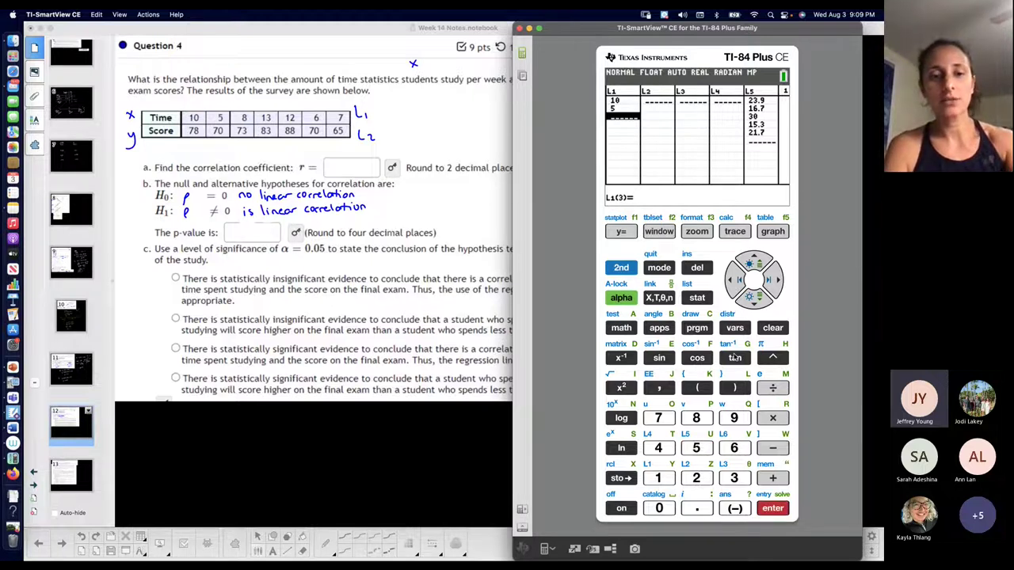
type("8")
key("Return")
type("1")
key("Return")
key("Up")
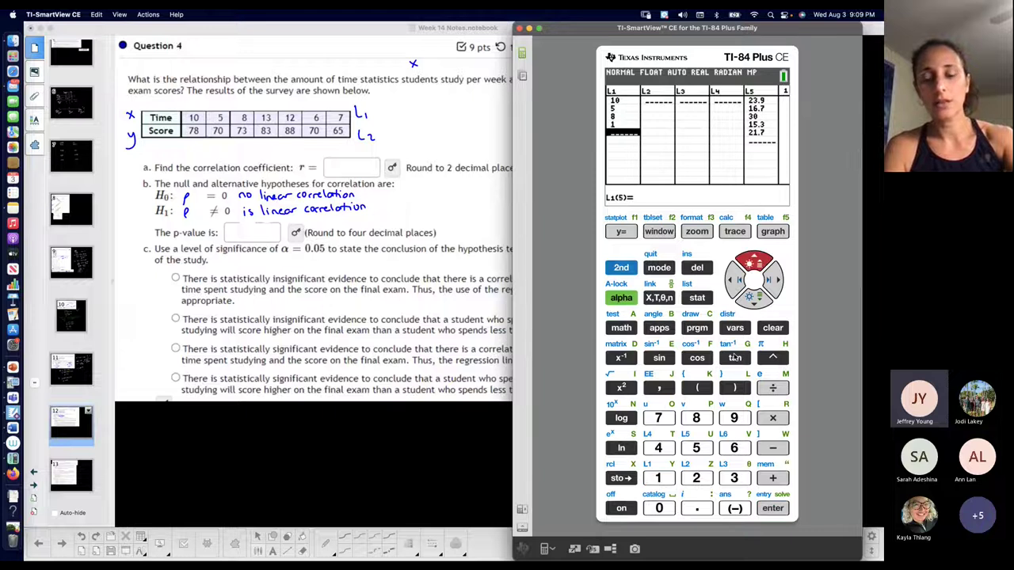
type("13")
key("Return")
type("12")
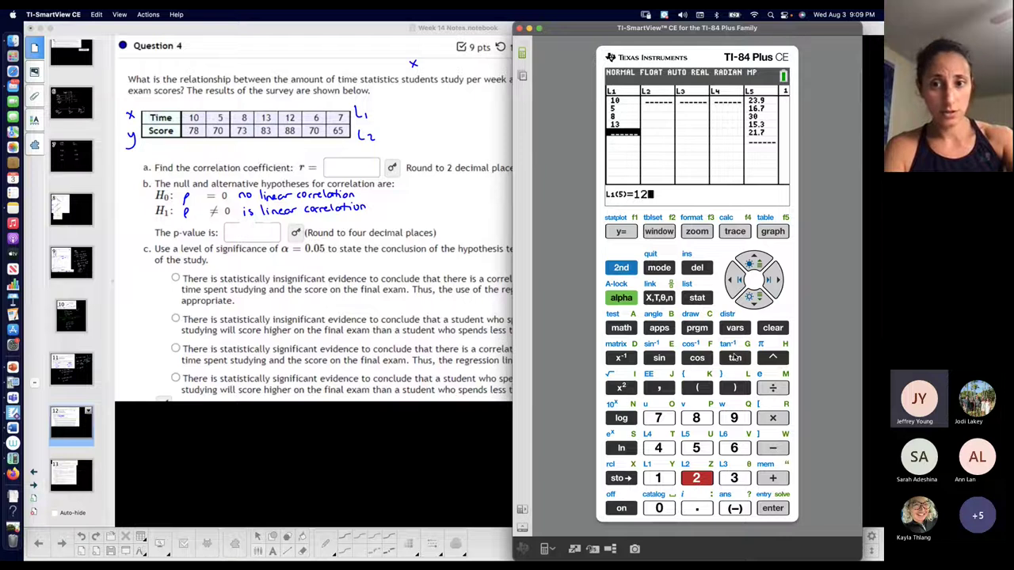
key("Return")
type("6")
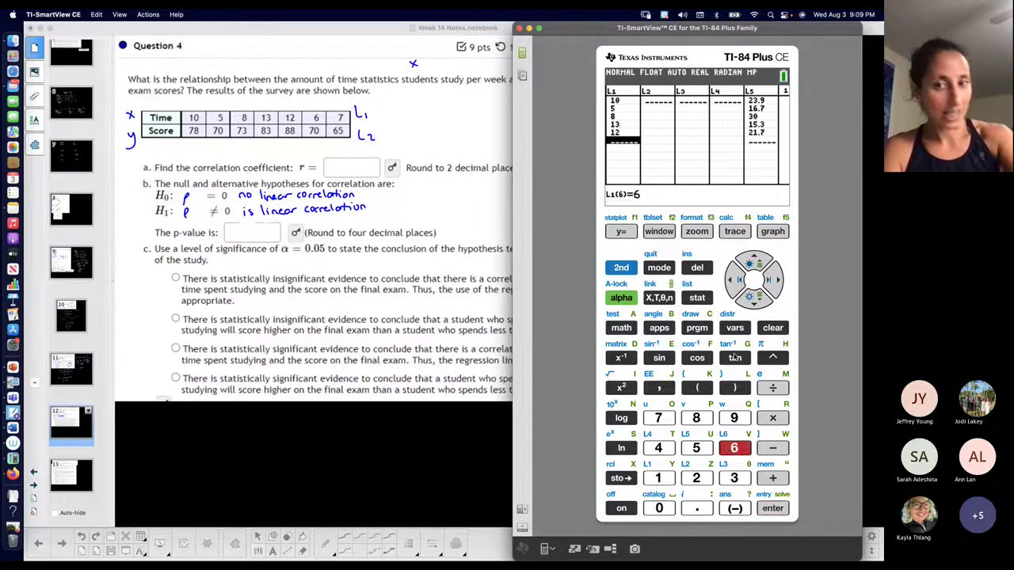
key("Return")
type("7")
key("Return")
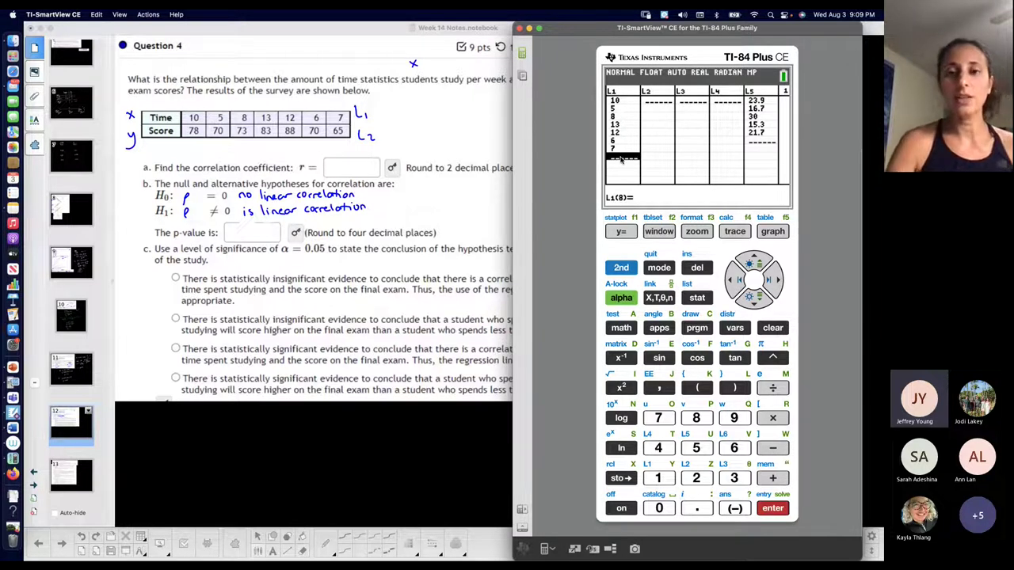
Enter the scores 78, 70, 73, 83, 88, 70, 65 into L2 and quit to the home screen.
key("Right")
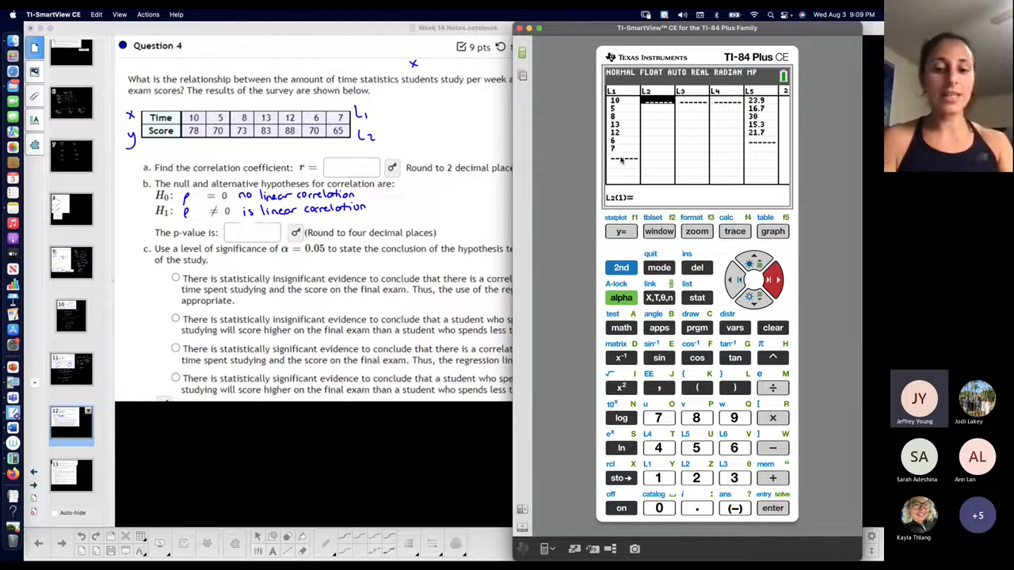
type("78")
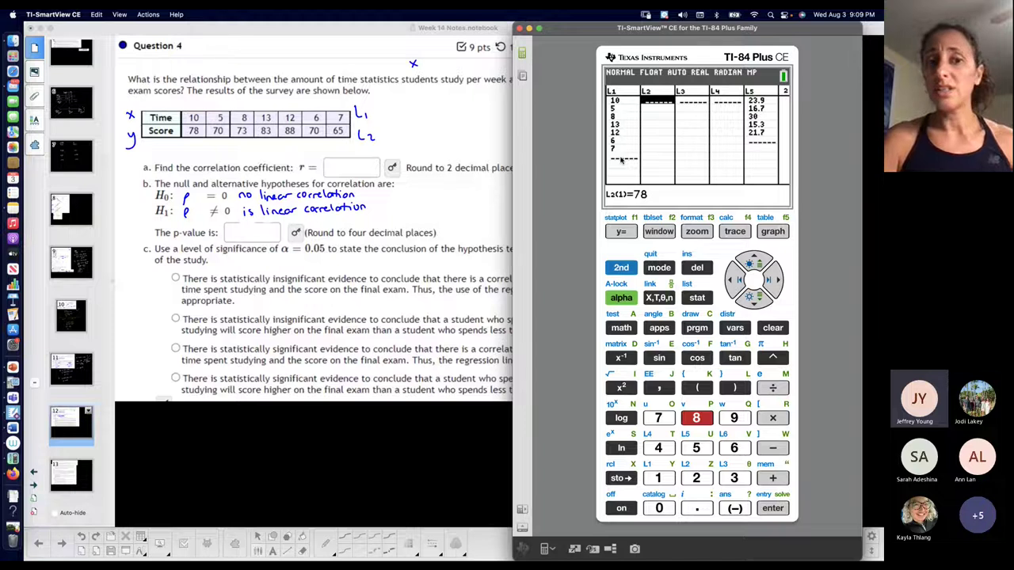
key("Return")
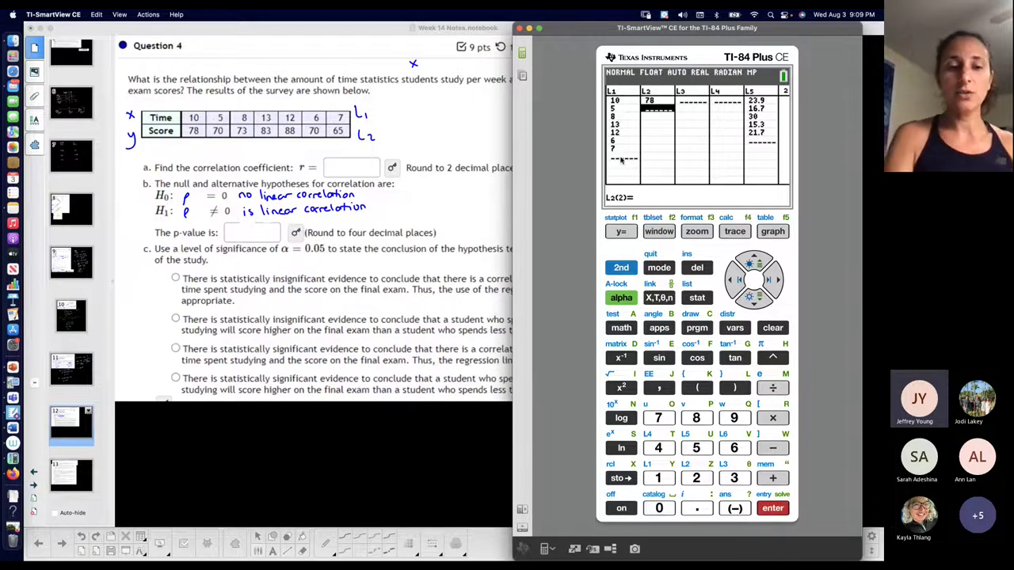
type("70")
key("Return")
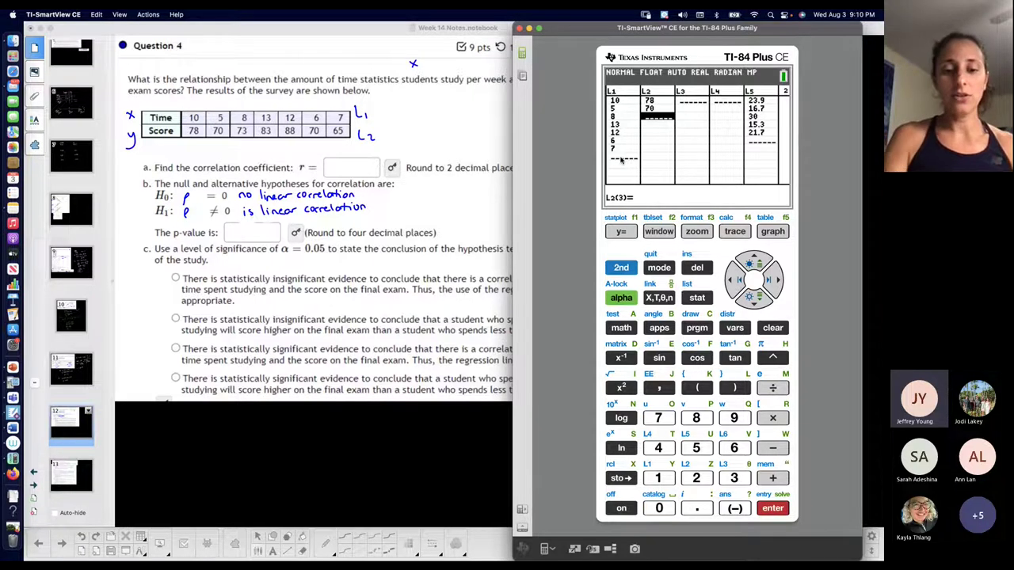
type("73")
key("Return")
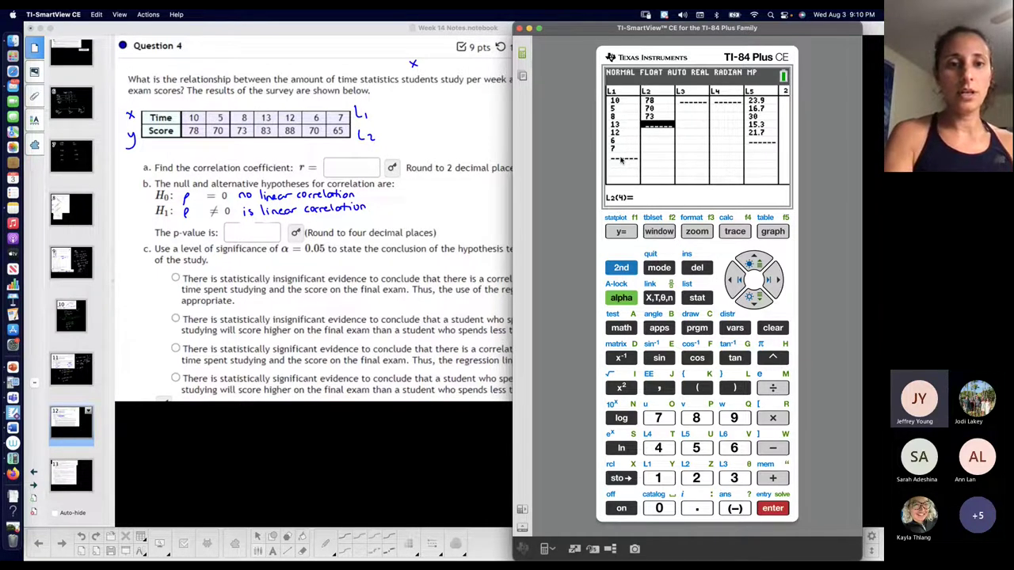
type("83")
key("Return")
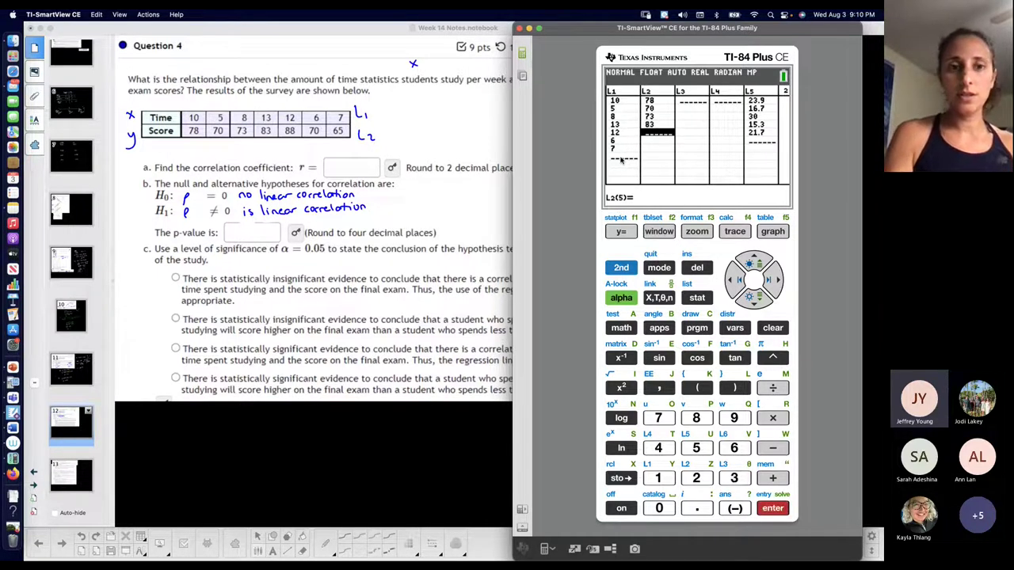
type("88")
key("Return")
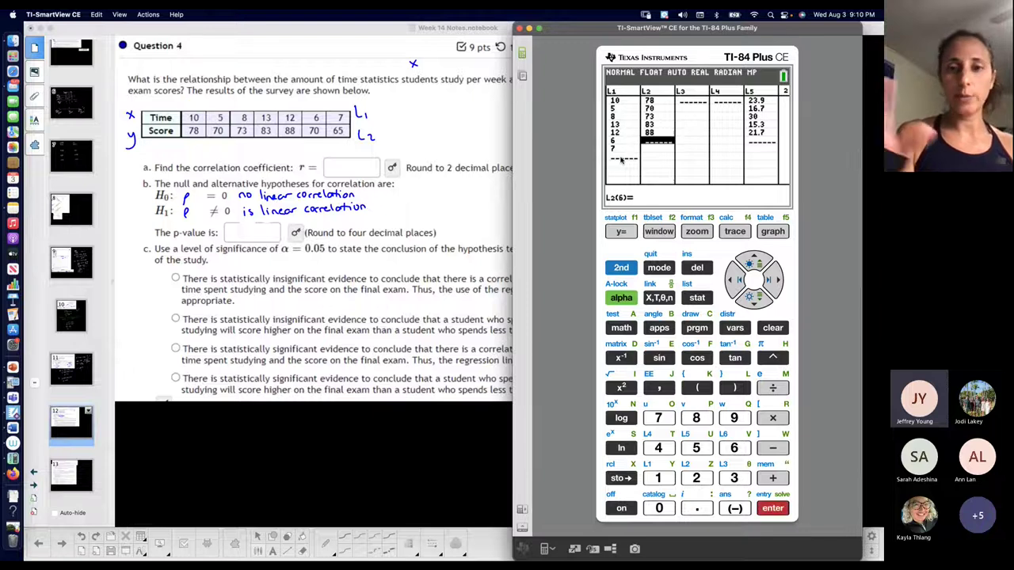
type("70")
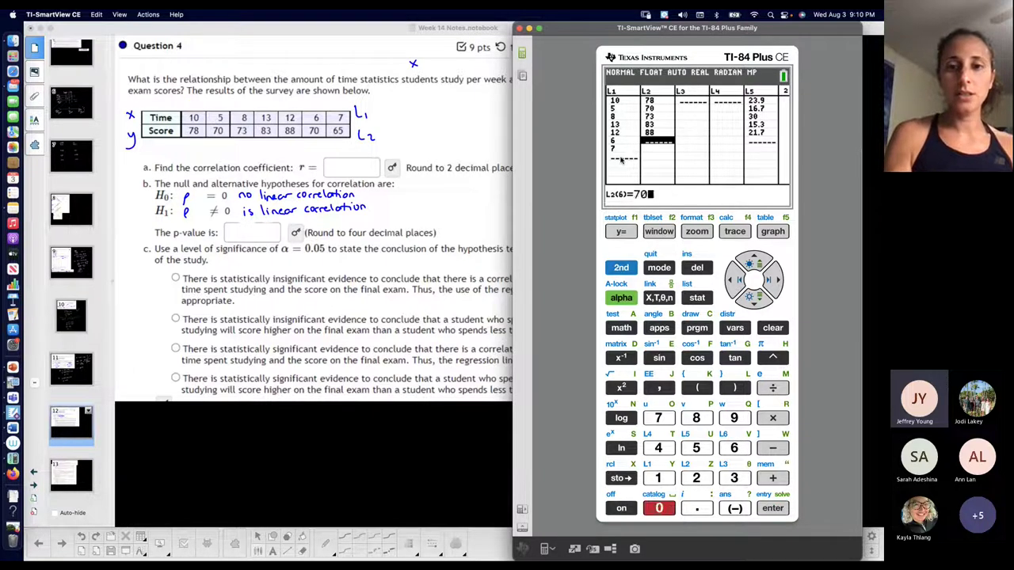
key("Return")
type("65")
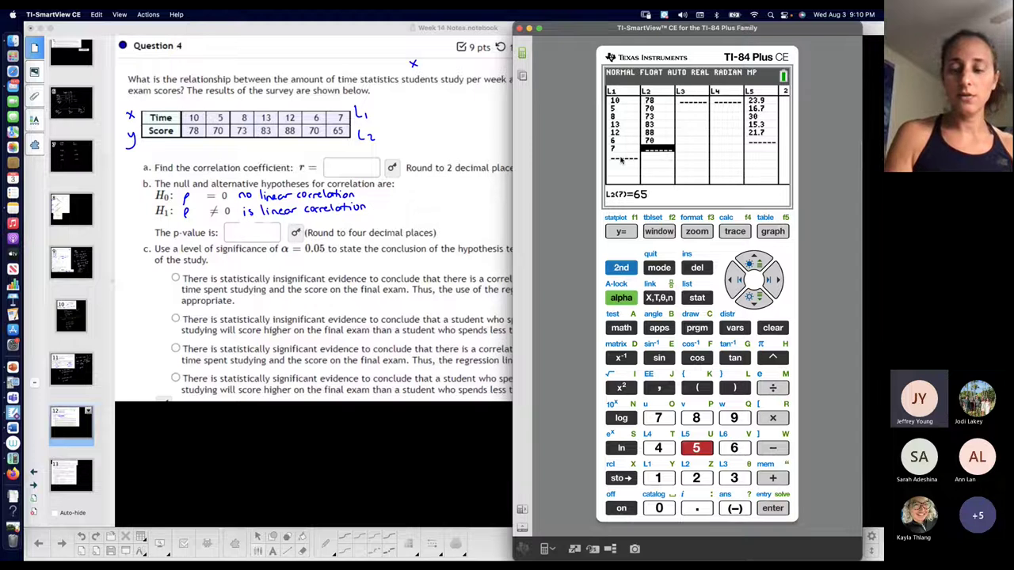
key("Return")
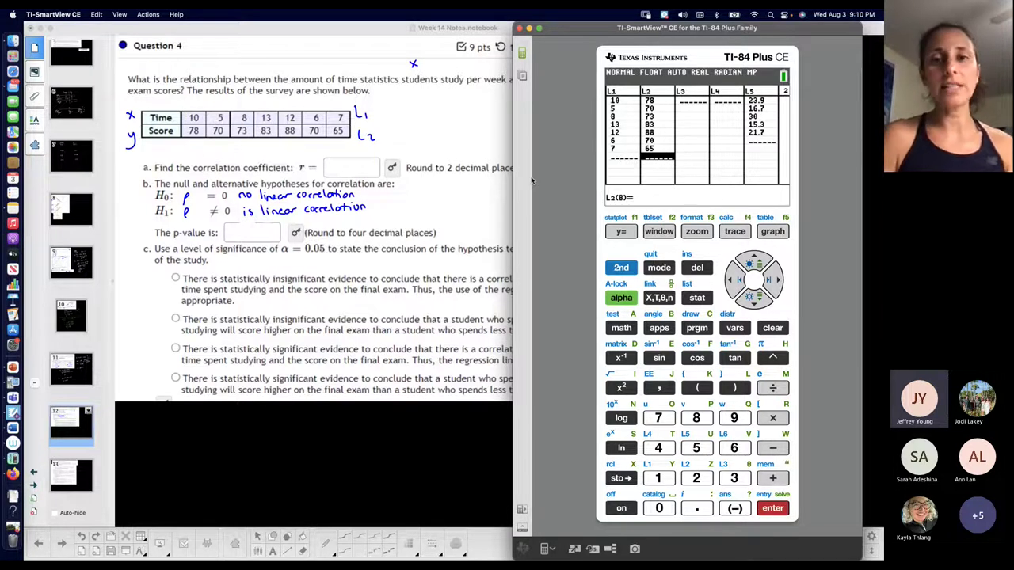
left_click(621, 269)
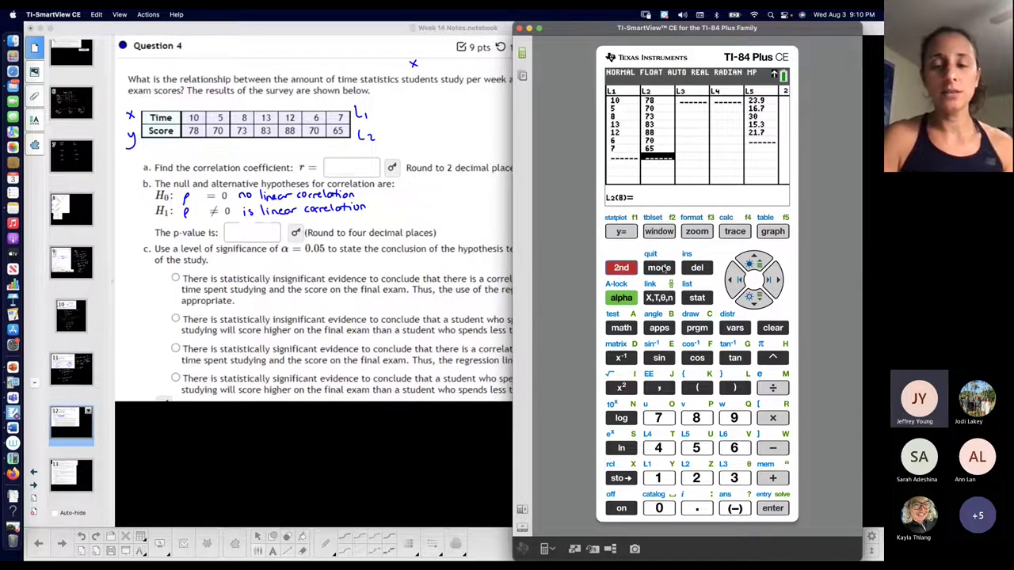
left_click(664, 270)
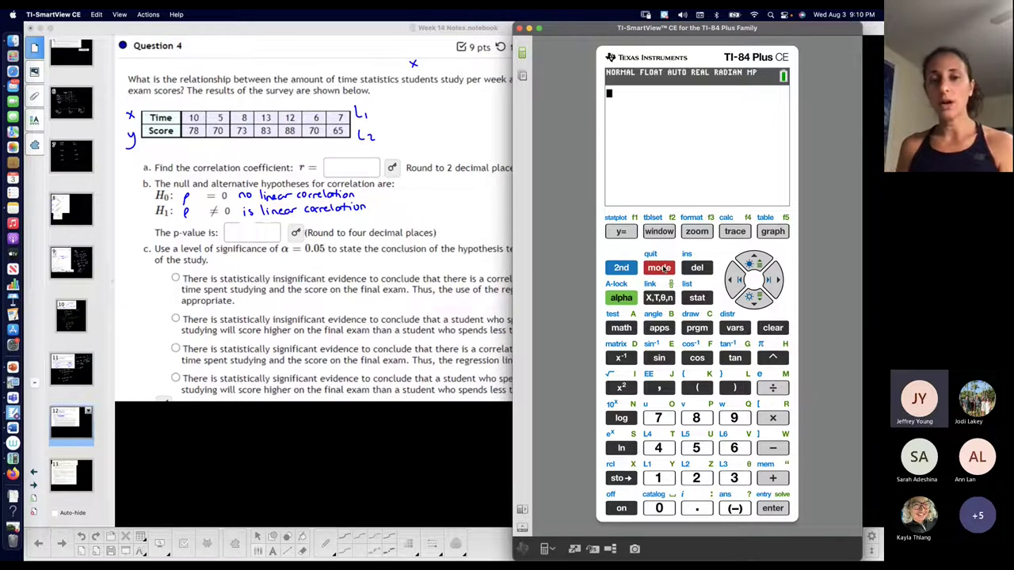
key("super+h")
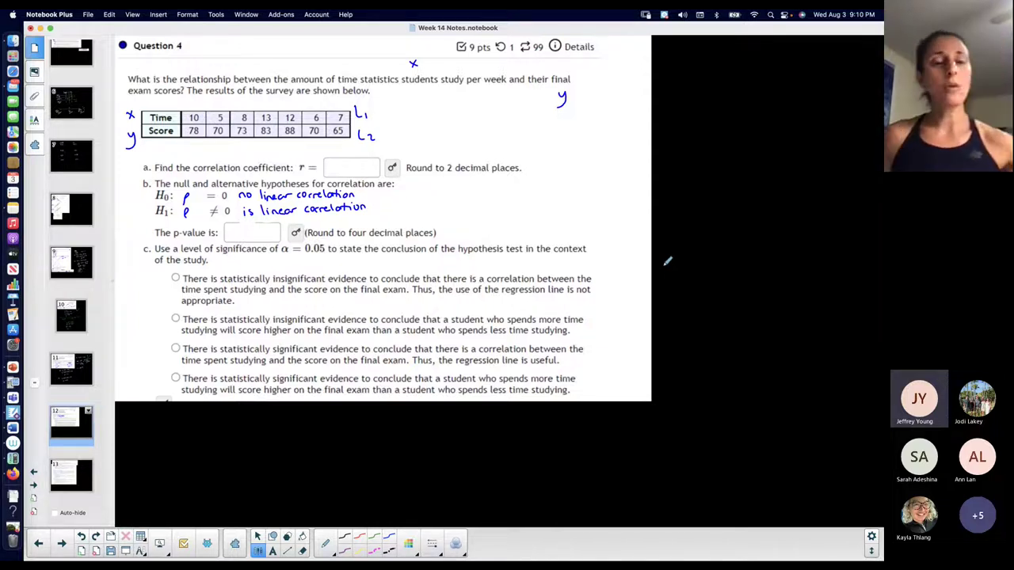
key("super+Tab")
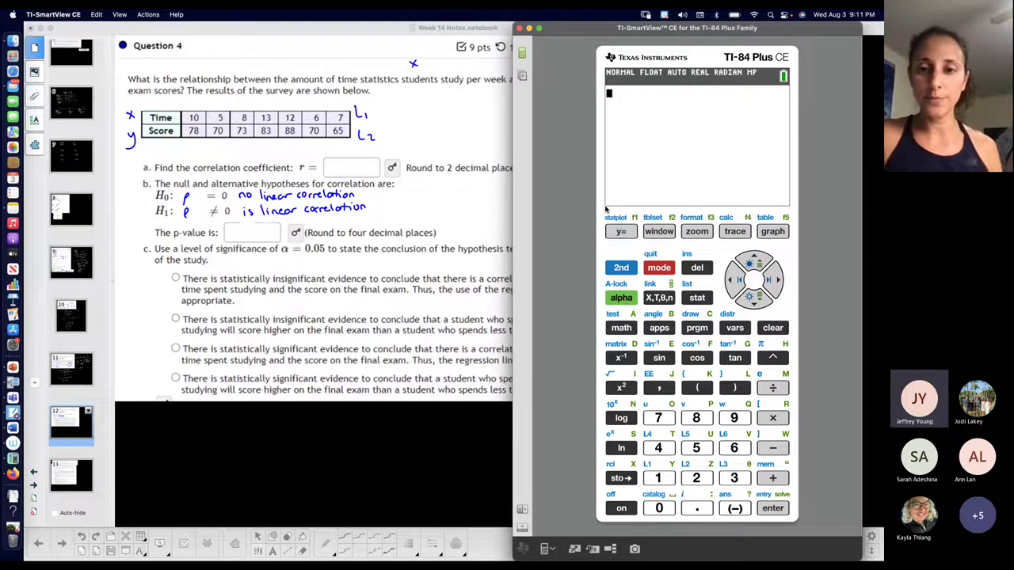
Switch Plot1 On in STAT PLOT and set its type to scatter plot.
left_click(622, 270)
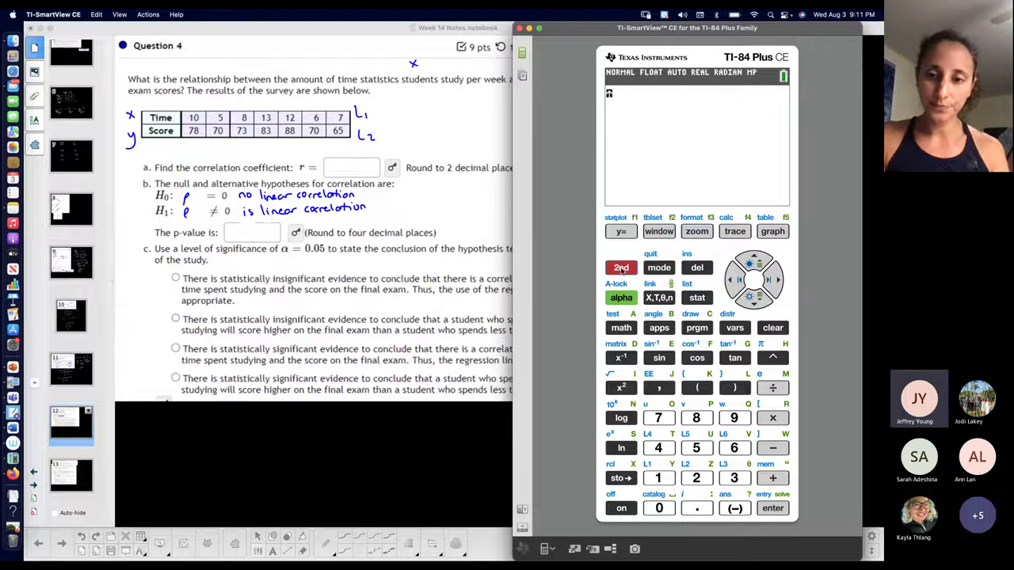
left_click(622, 234)
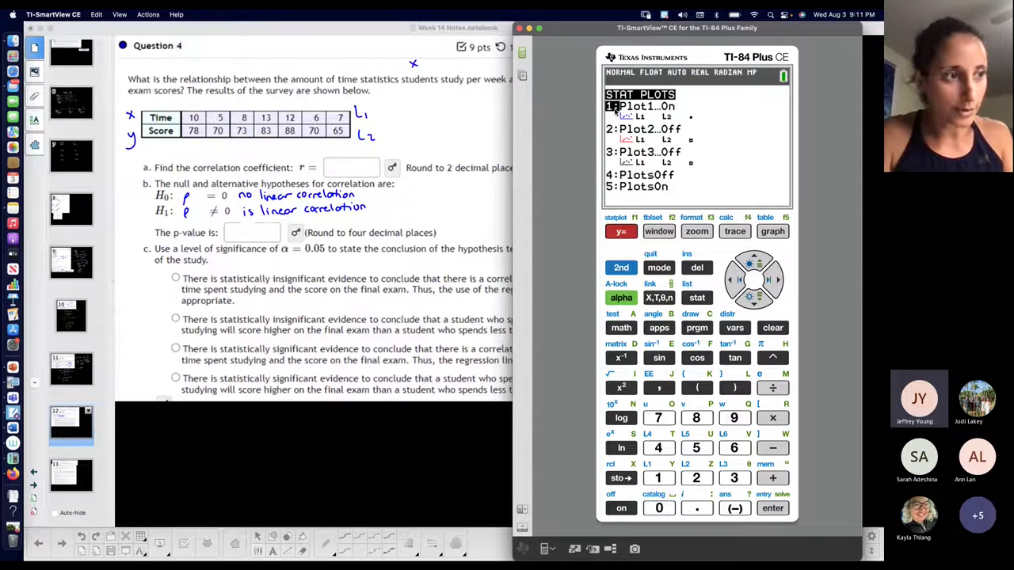
left_click(772, 508)
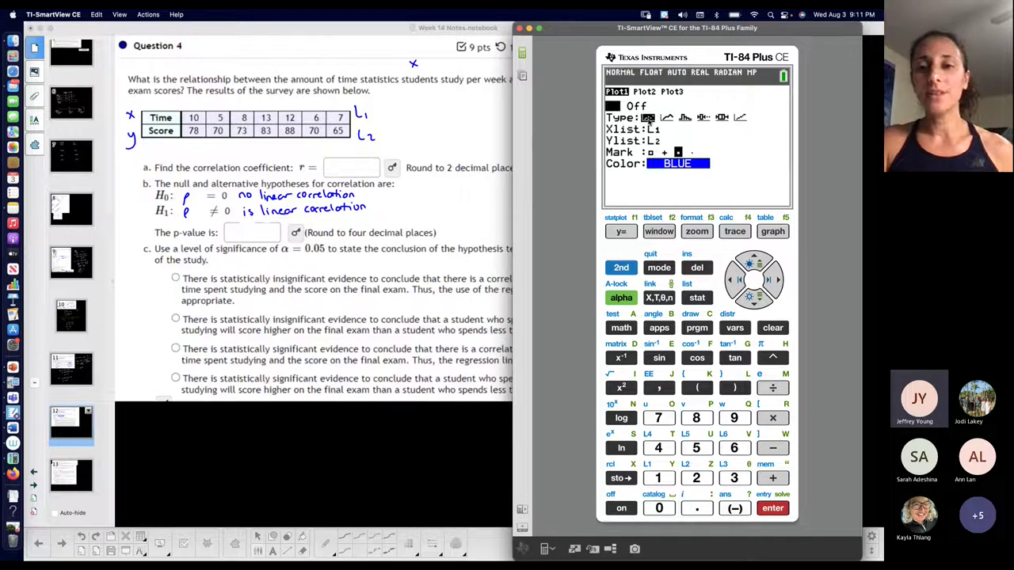
left_click(753, 298)
left_click(773, 279)
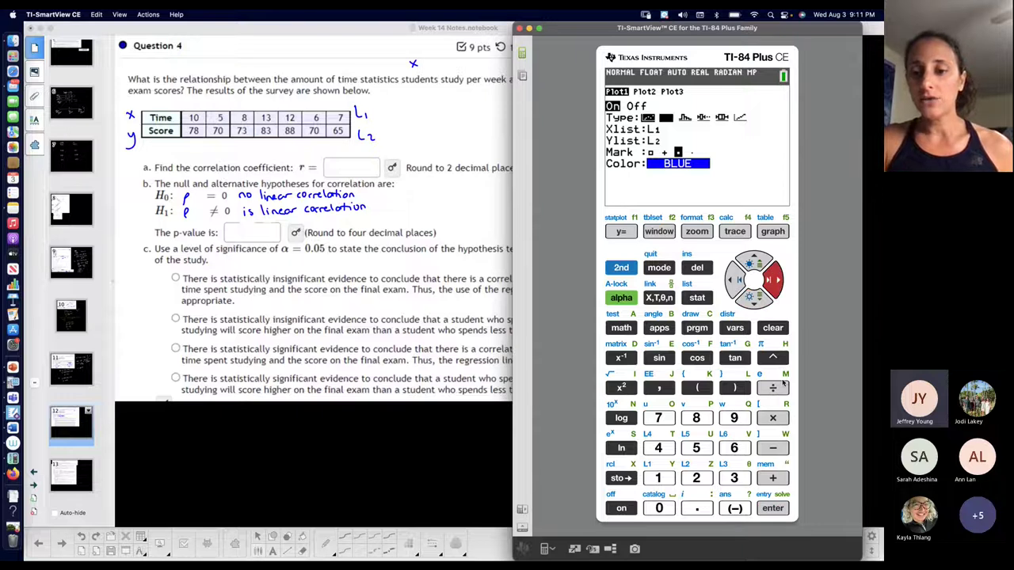
left_click(773, 508)
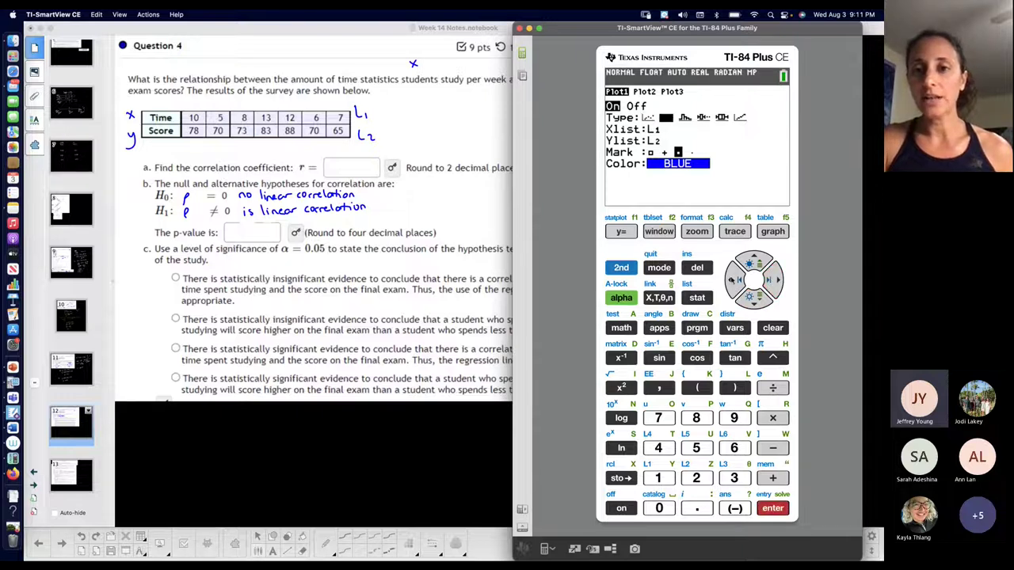
key("Left")
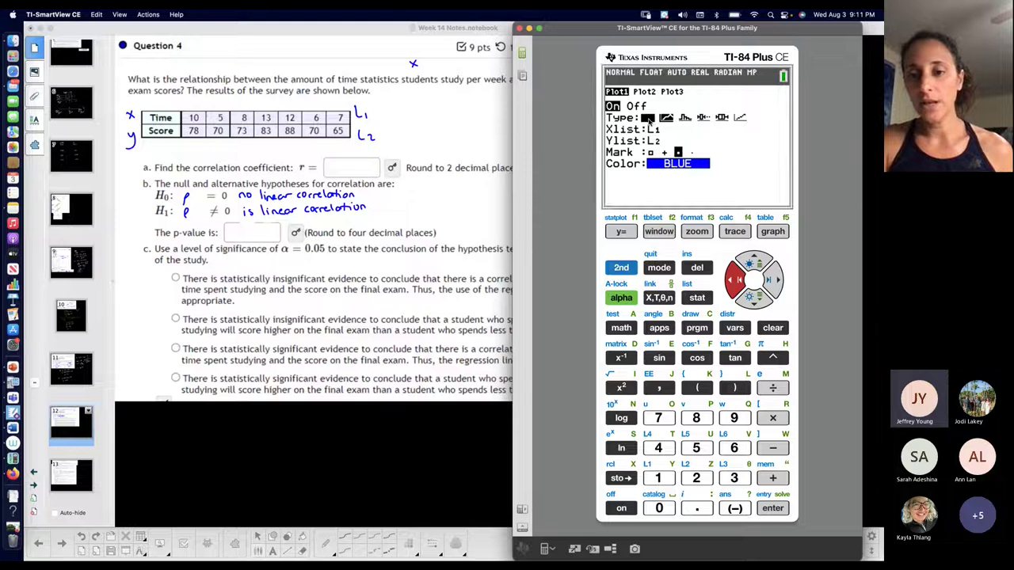
left_click(767, 509)
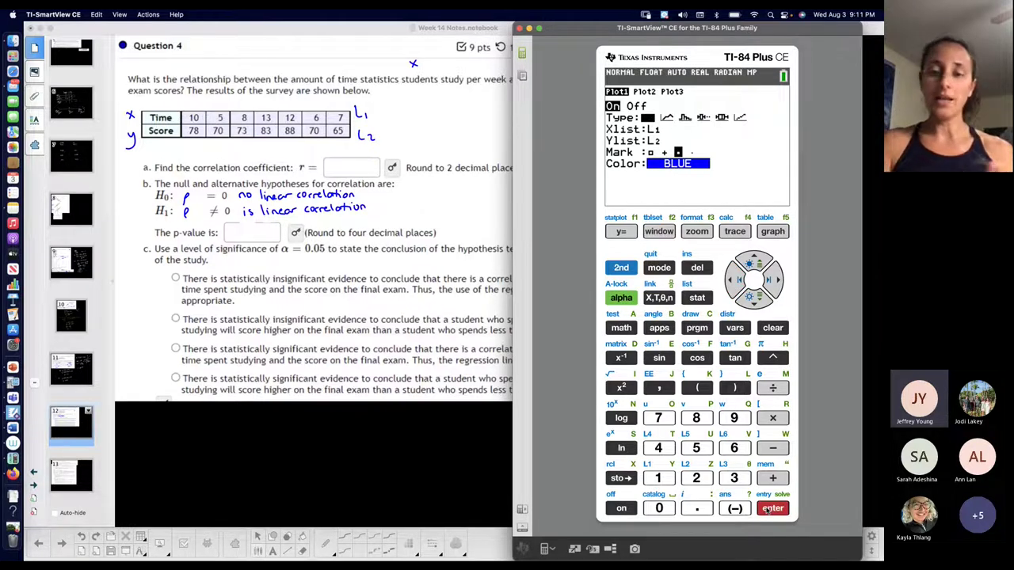
left_click(755, 304)
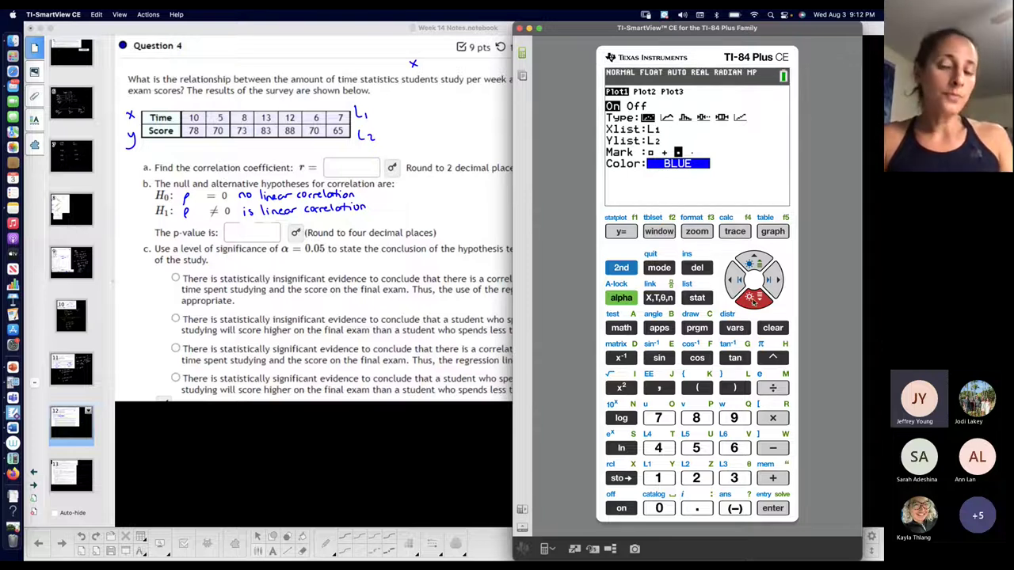
Set the Ylist, graph the scatter plot, which appears empty, then go to Y= and WINDOW.
left_click(754, 302)
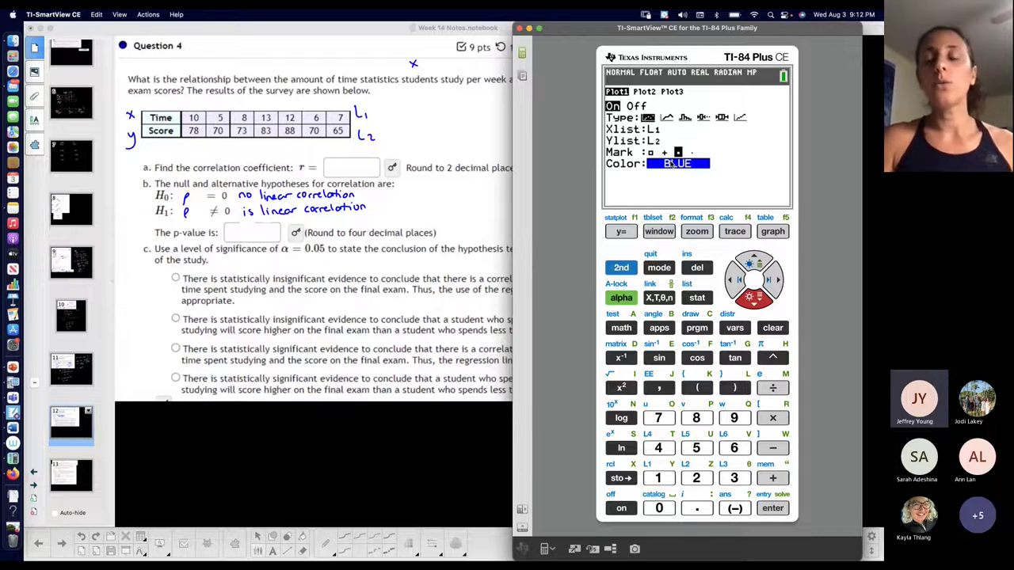
left_click(775, 238)
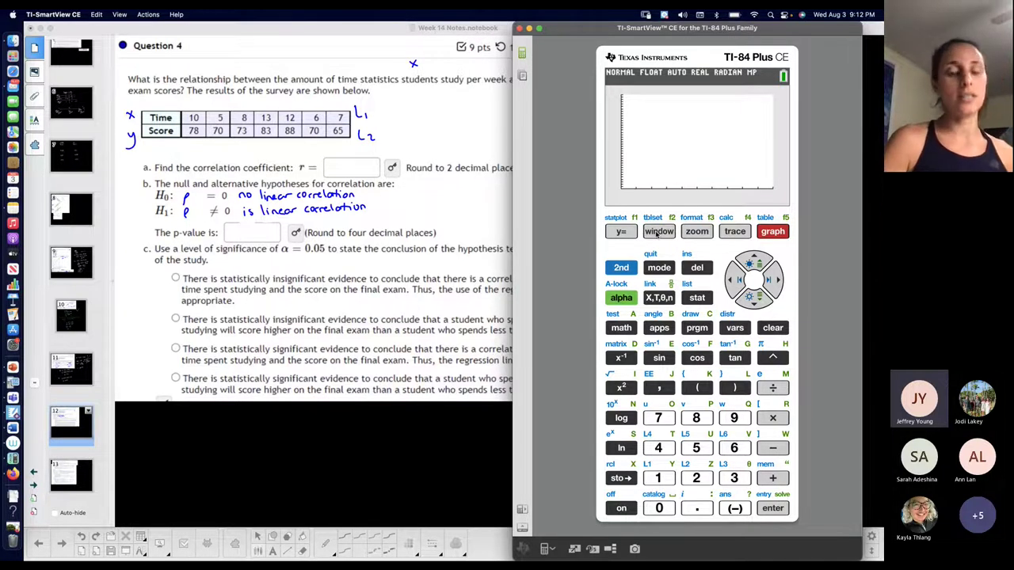
left_click(623, 230)
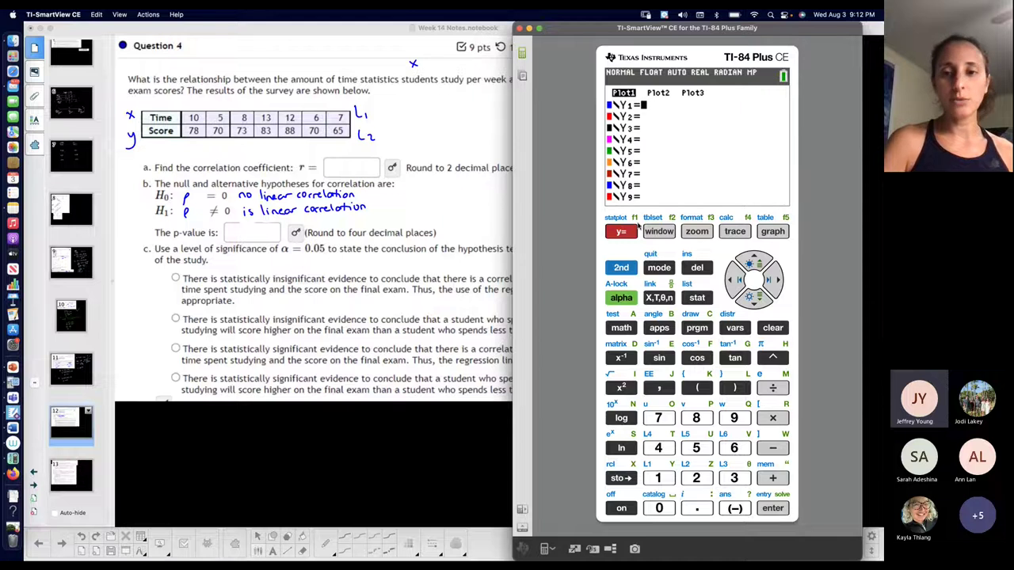
left_click(654, 231)
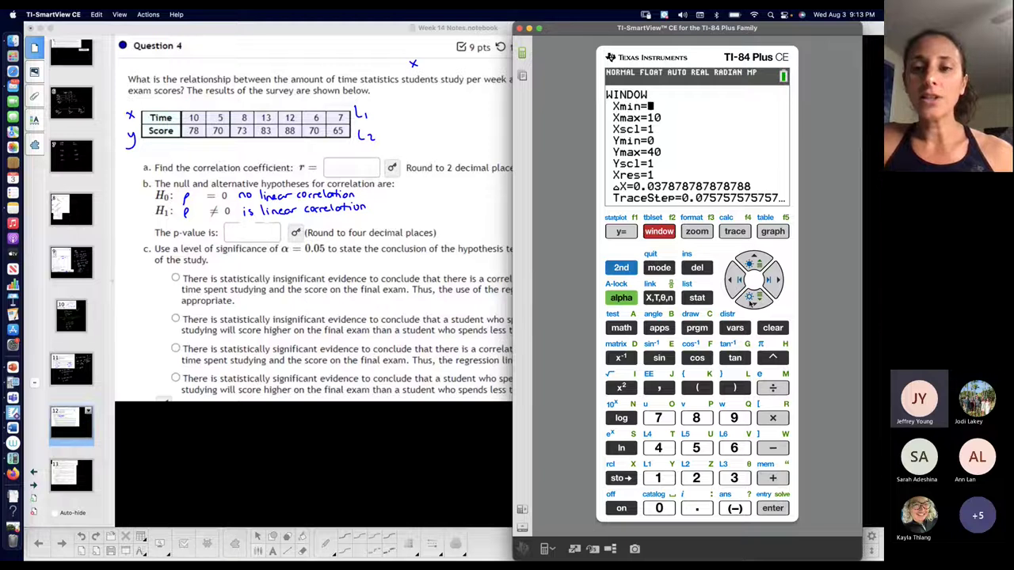
Set the graph window to Xmax 11, Ymin 60, Ymax 90 and graph the scatter plot.
left_click(750, 300)
left_click(668, 479)
left_click(668, 479)
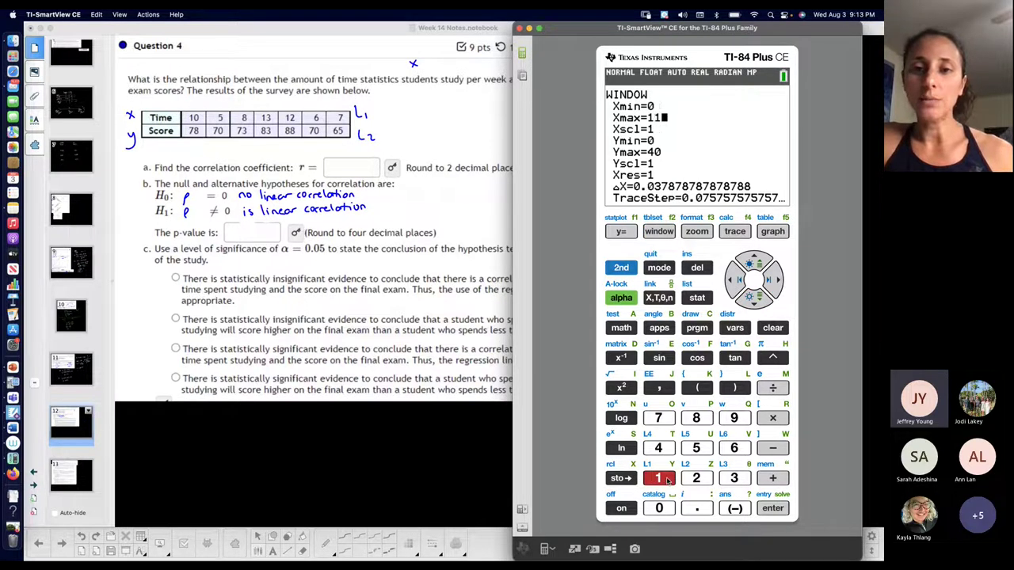
left_click(754, 299)
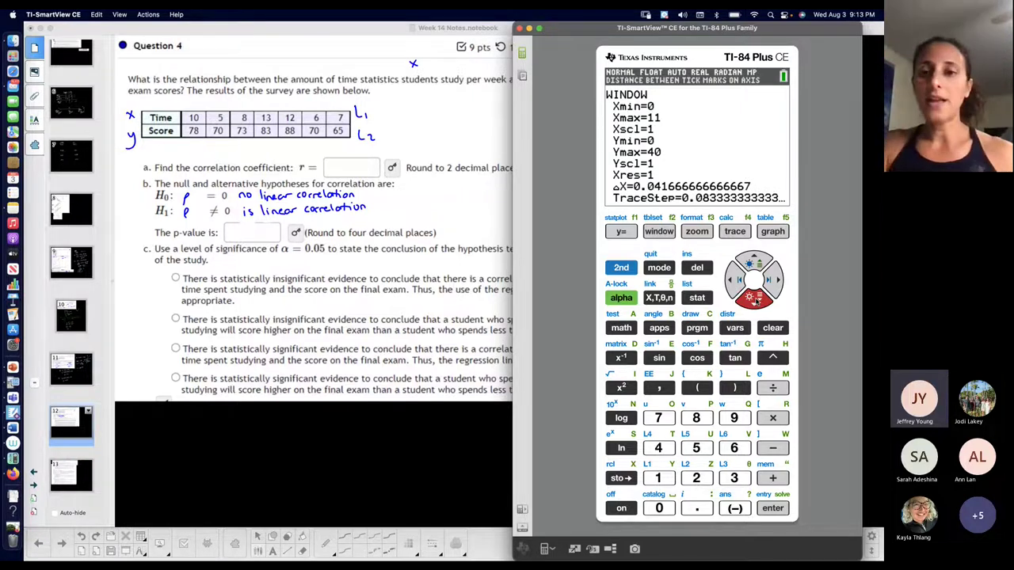
left_click(754, 299)
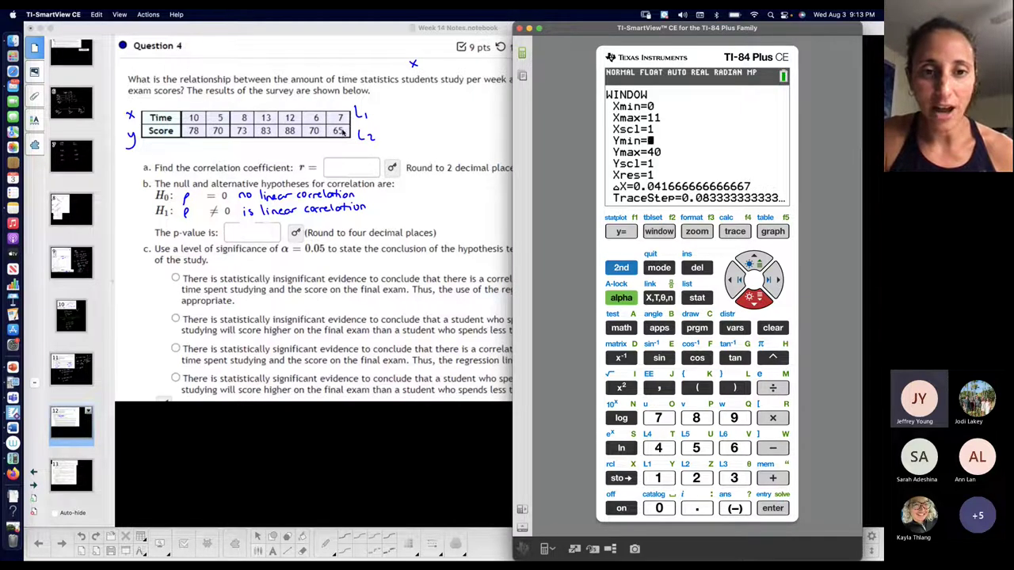
left_click(735, 448)
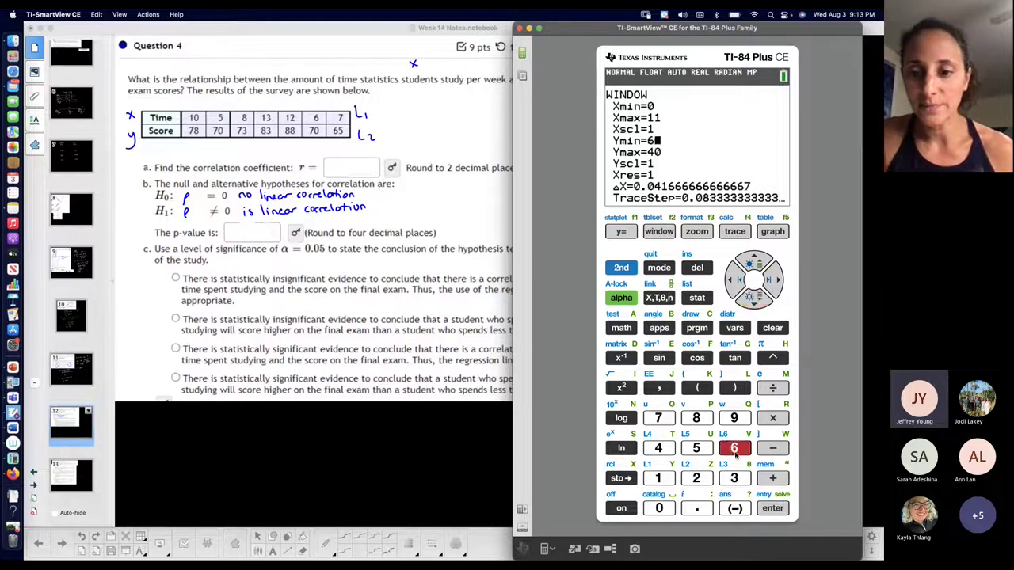
left_click(658, 507)
left_click(759, 299)
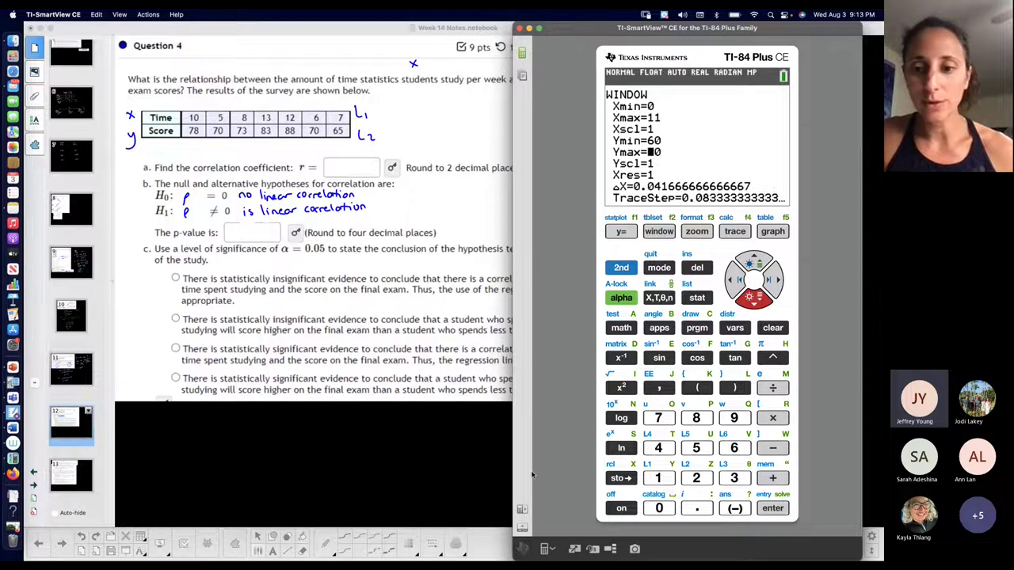
left_click(735, 418)
left_click(659, 508)
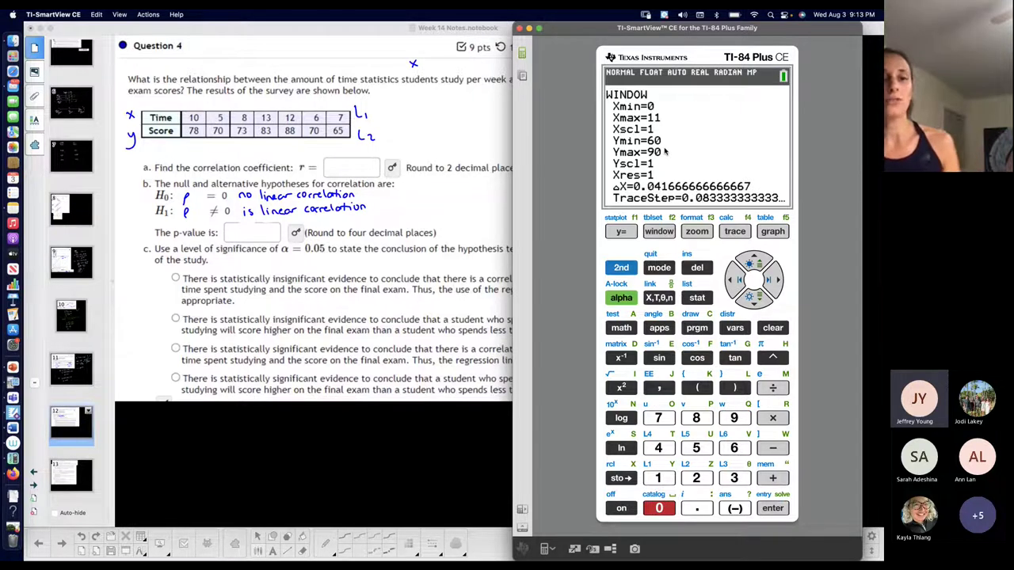
left_click(772, 232)
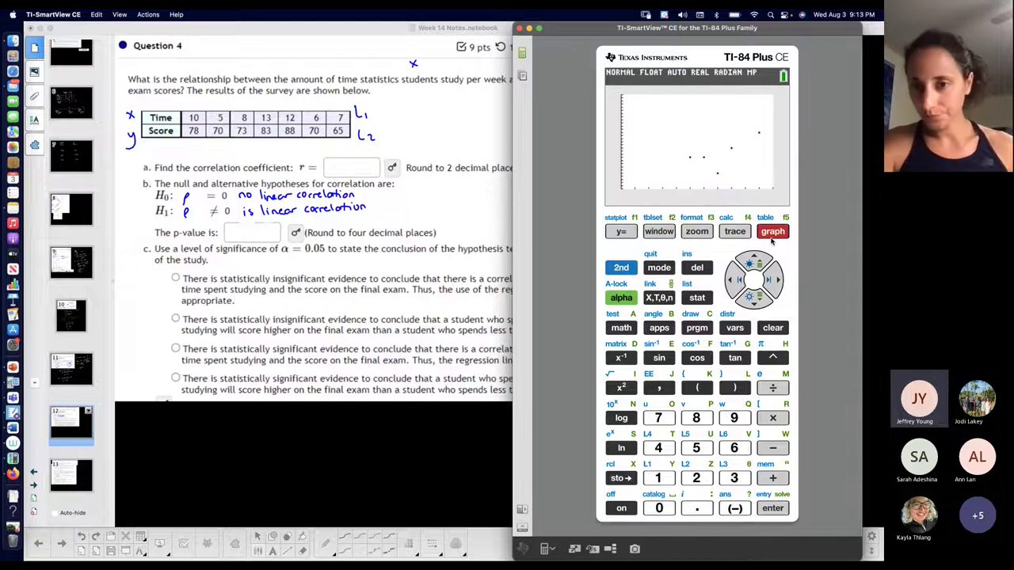
Change Xmax to 15 in WINDOW and redraw the time-versus-score scatter plot.
left_click(656, 234)
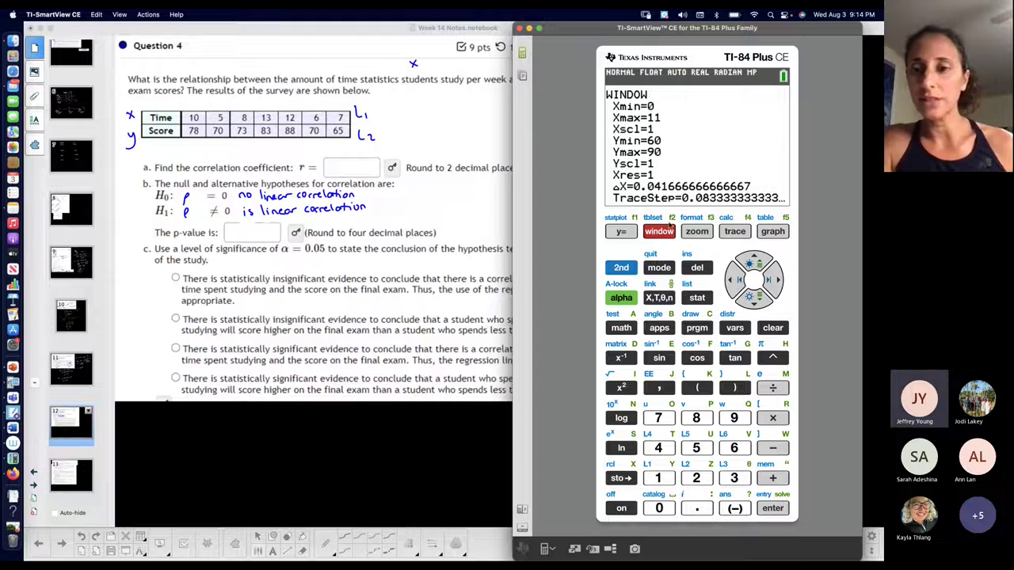
left_click(660, 480)
left_click(696, 448)
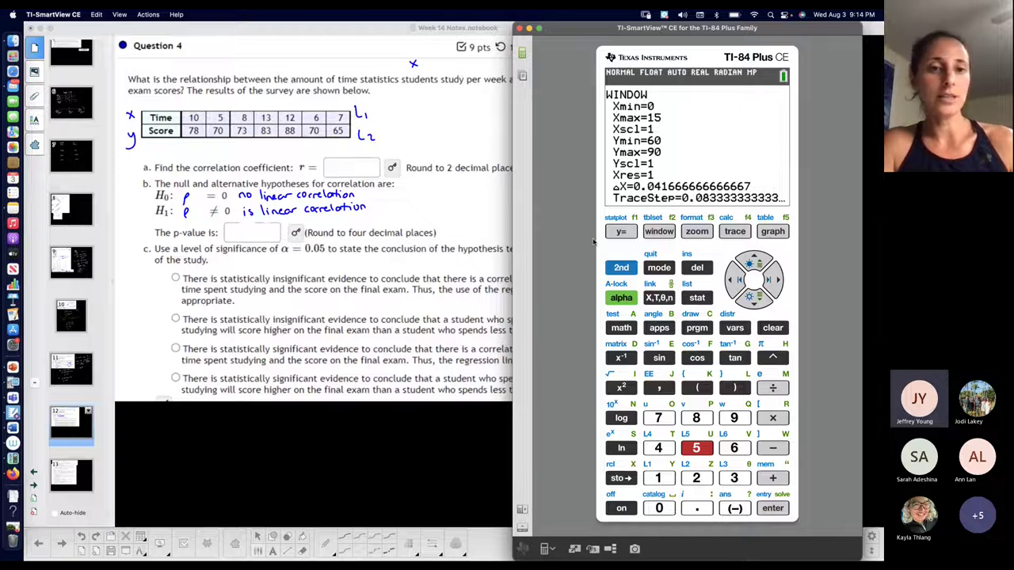
left_click(785, 230)
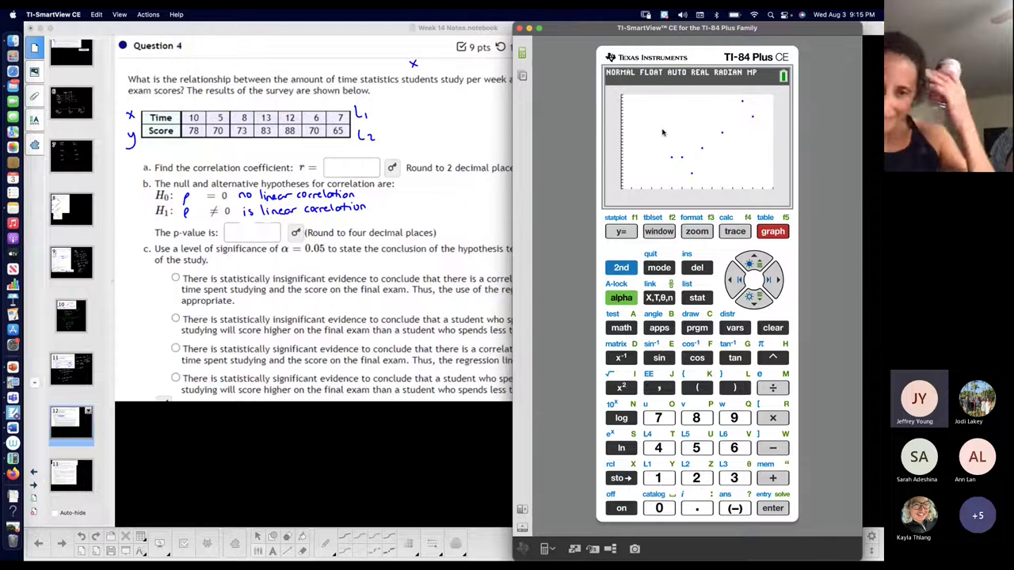
Capture the calculator's scatter plot and place it, slightly enlarged, at the page's top-right.
left_click(427, 260)
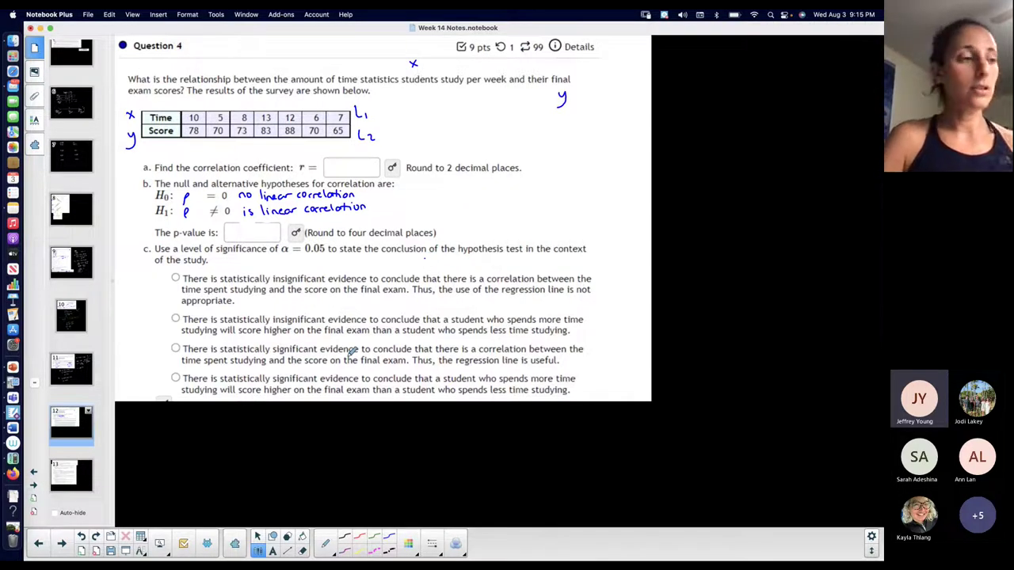
key("super+Tab")
mouse_move(623, 90)
left_mouse_down()
mouse_move(781, 178)
mouse_move(779, 192)
left_mouse_up()
left_click_drag(832, 507, 264, 508)
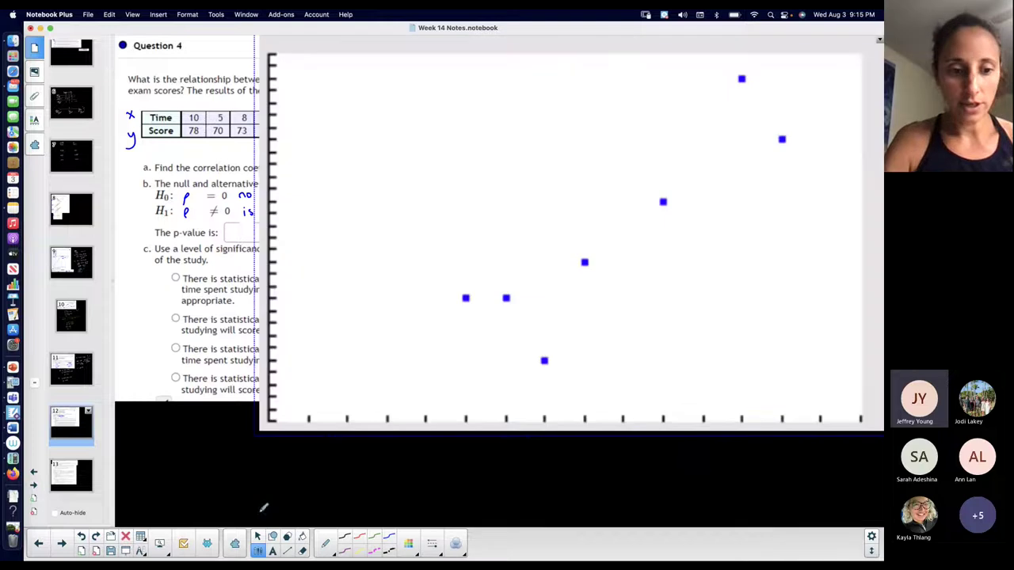
left_click_drag(882, 428, 693, 211)
left_click_drag(658, 157, 799, 126)
left_click_drag(848, 157, 871, 172)
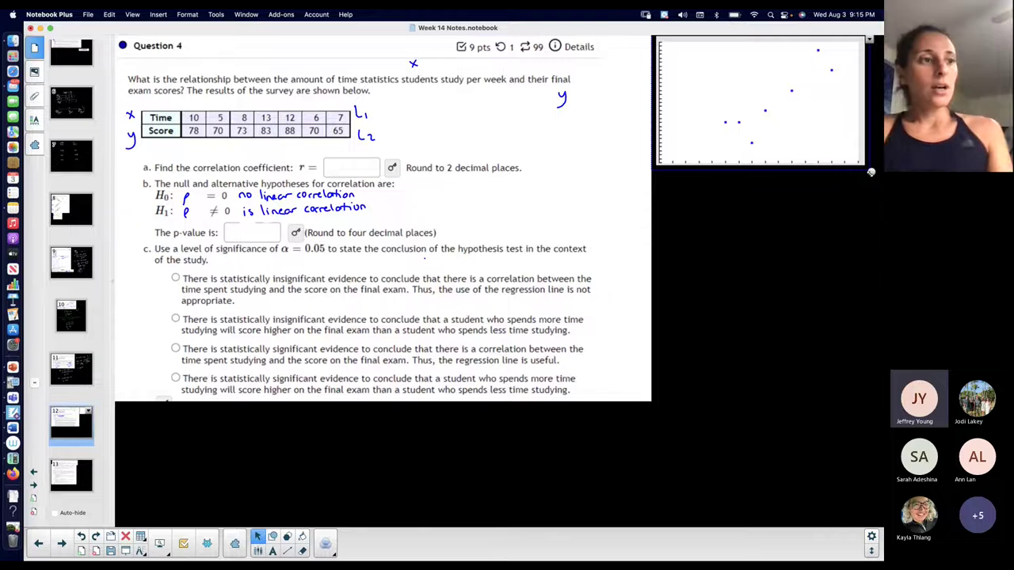
Return the calculator to its home screen with 2nd, Quit.
key("super+Tab")
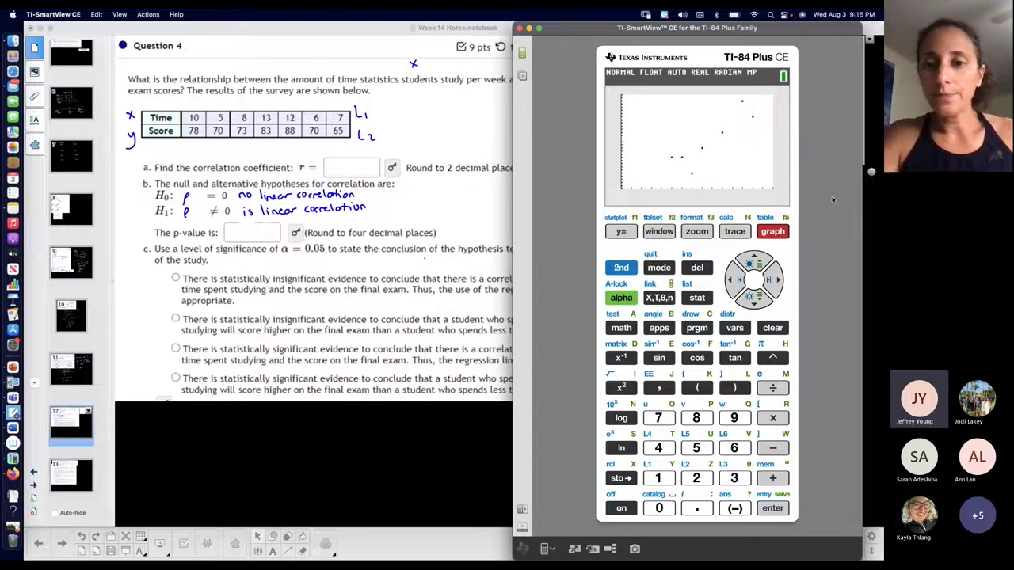
left_click(624, 268)
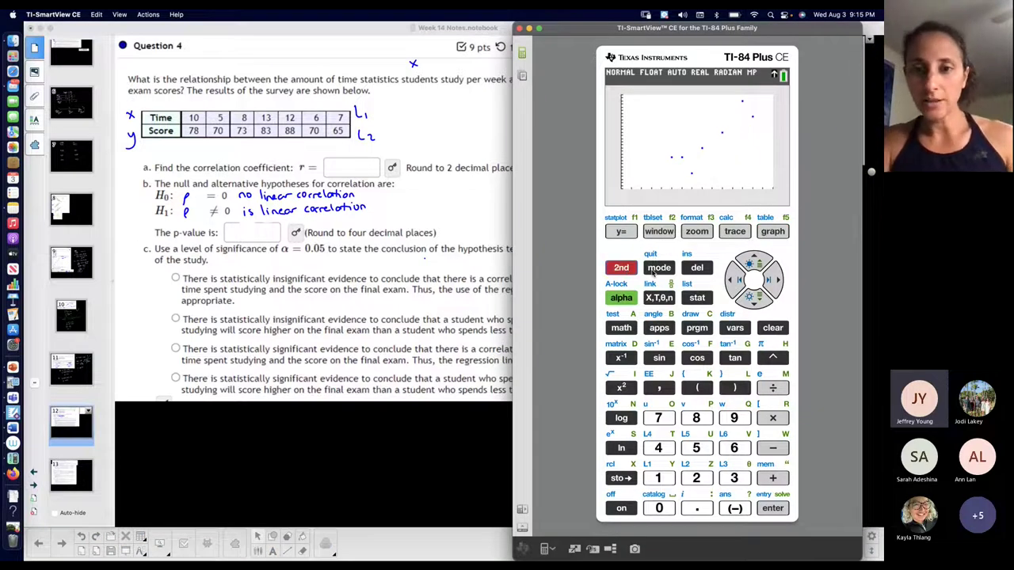
left_click(656, 269)
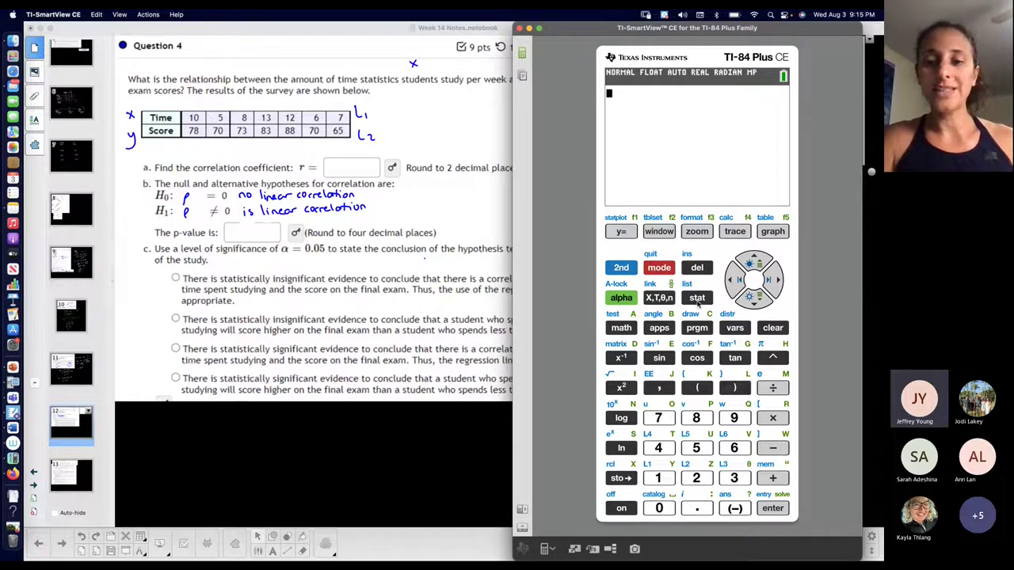
Open the LinRegTTest setup from the STAT TESTS menu.
left_click(697, 301)
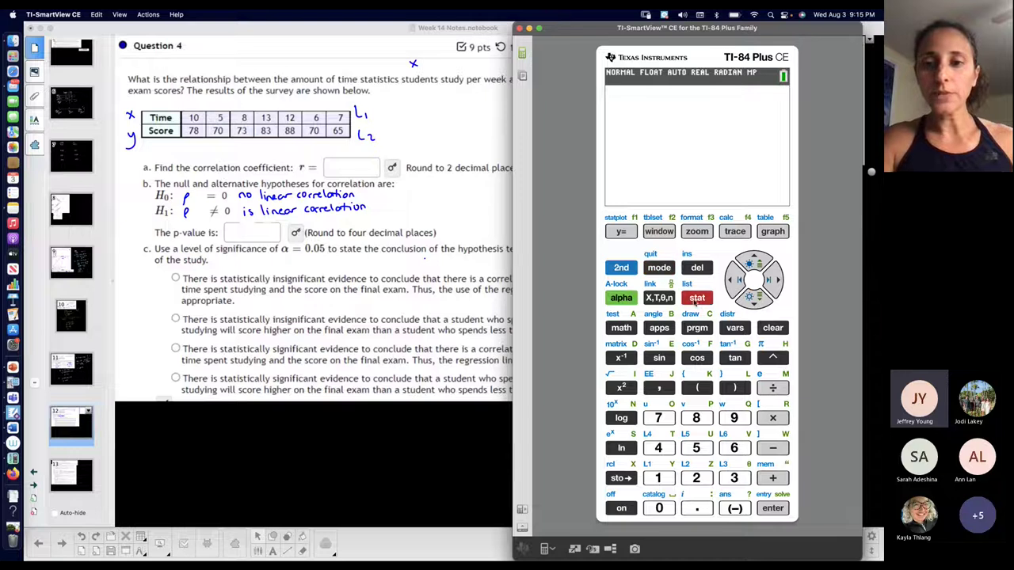
left_click(769, 281)
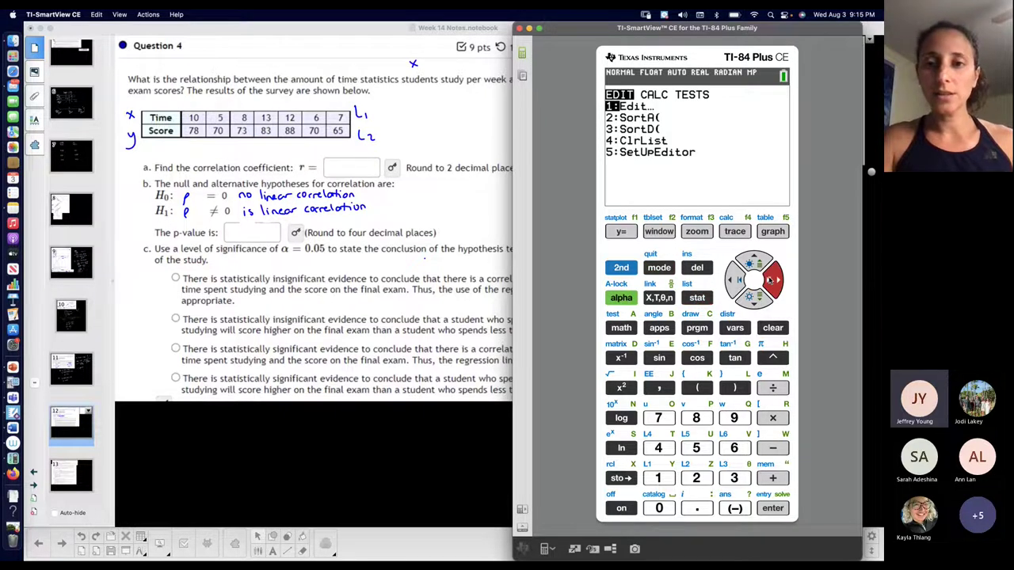
left_click(769, 280)
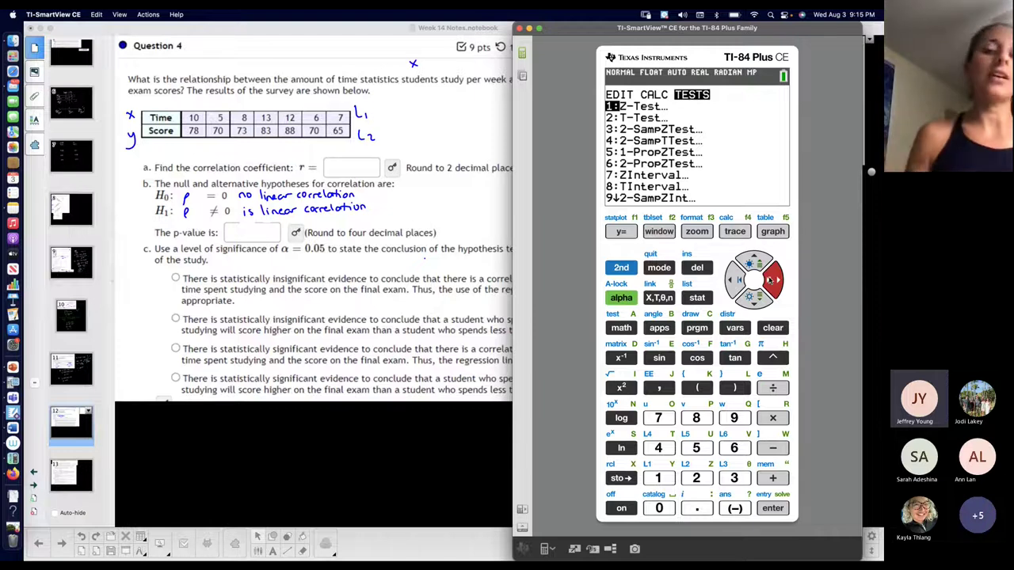
left_click(759, 298)
left_click(759, 298)
left_click(759, 298)
left_click(760, 298)
left_click(759, 298)
left_click(759, 298)
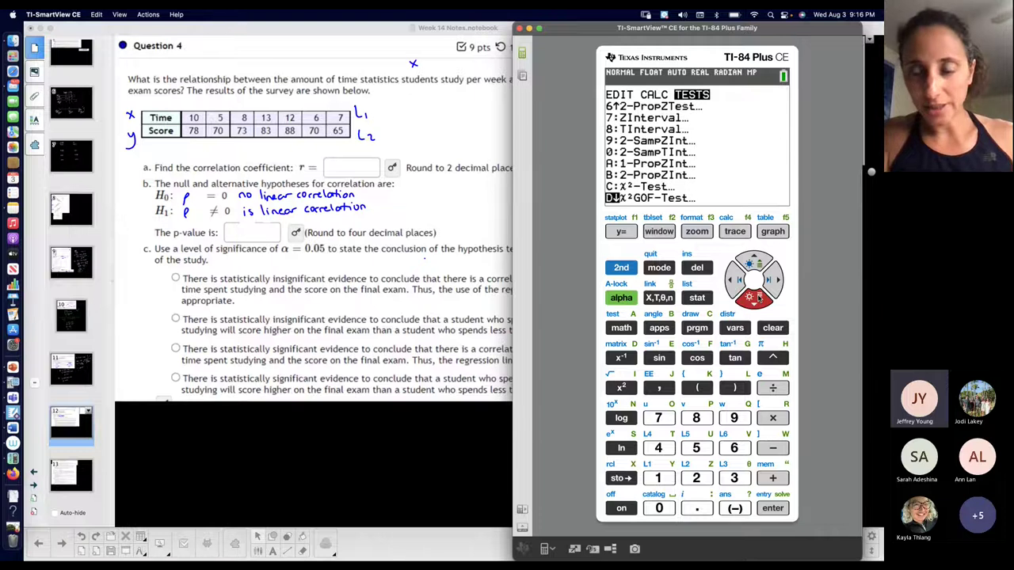
left_click(759, 298)
left_click(759, 298)
left_click(759, 298)
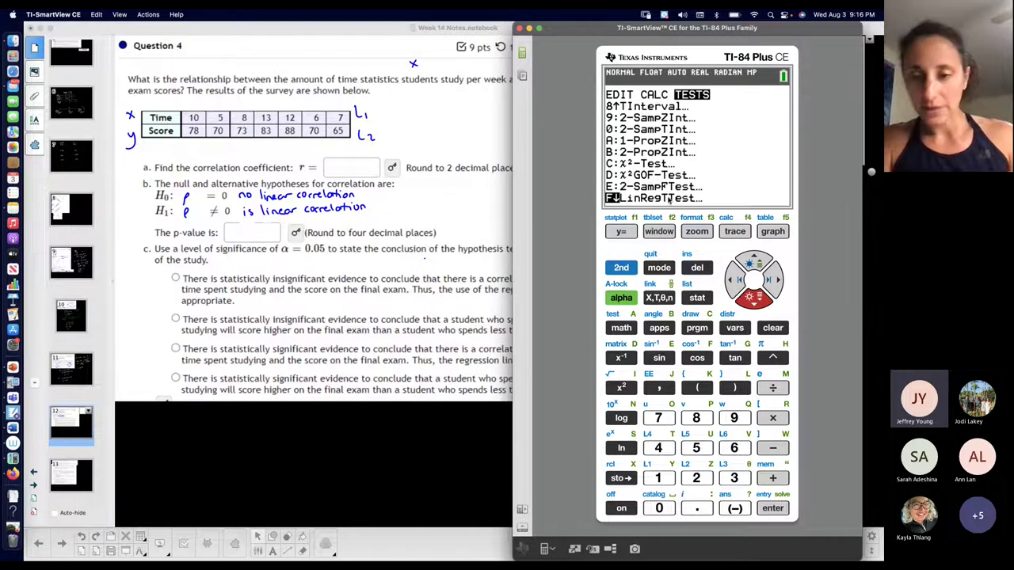
left_click(772, 509)
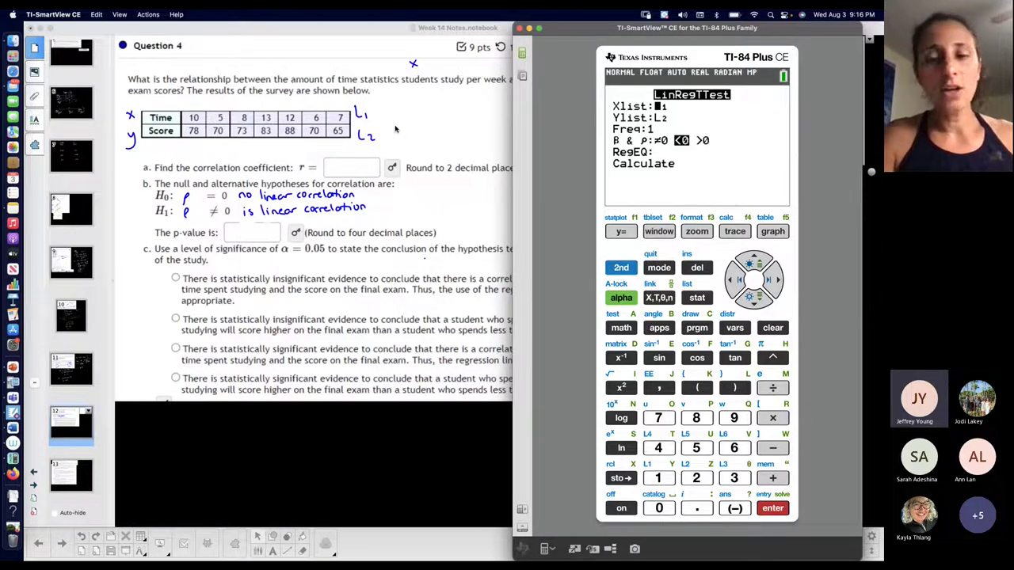
Choose the ≠0 alternative with Xlist L1 and Ylist L2, and calculate.
left_click(758, 298)
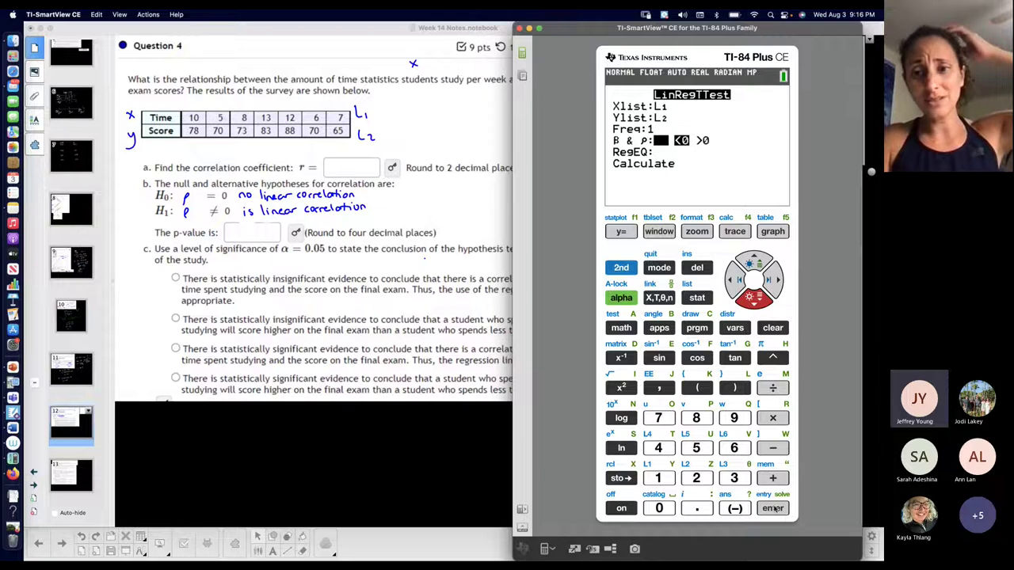
left_click(775, 510)
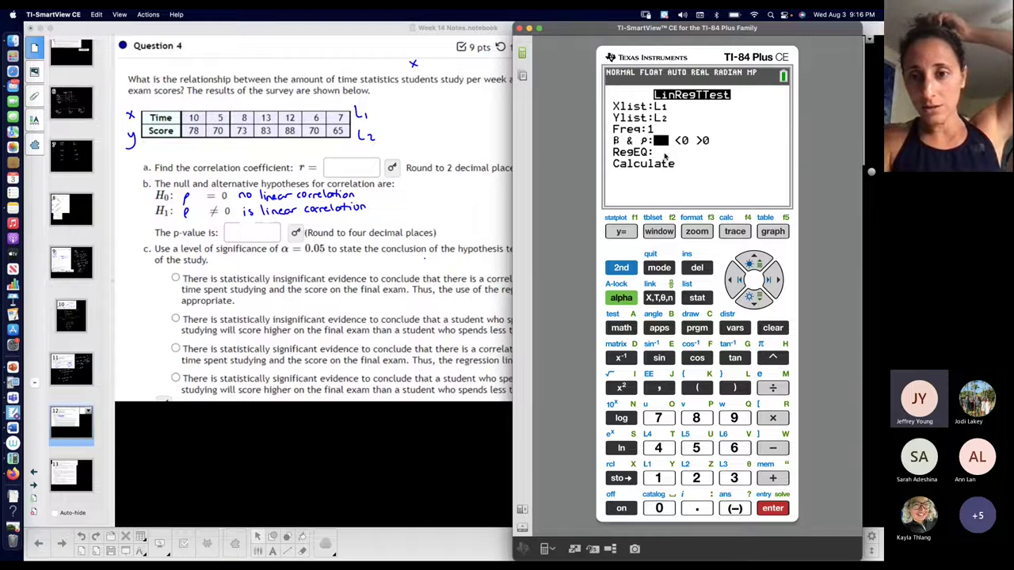
left_click(751, 299)
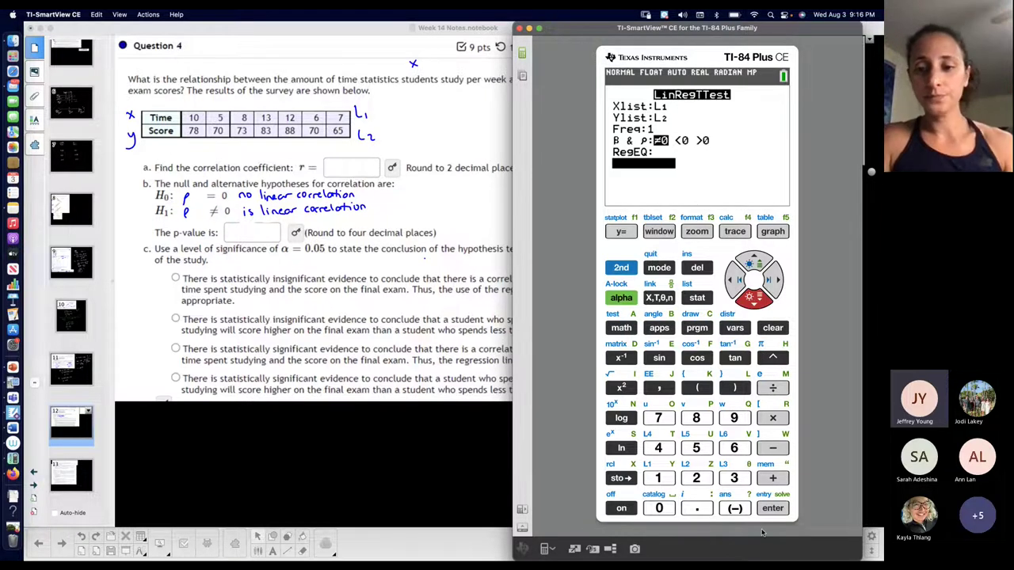
left_click(762, 509)
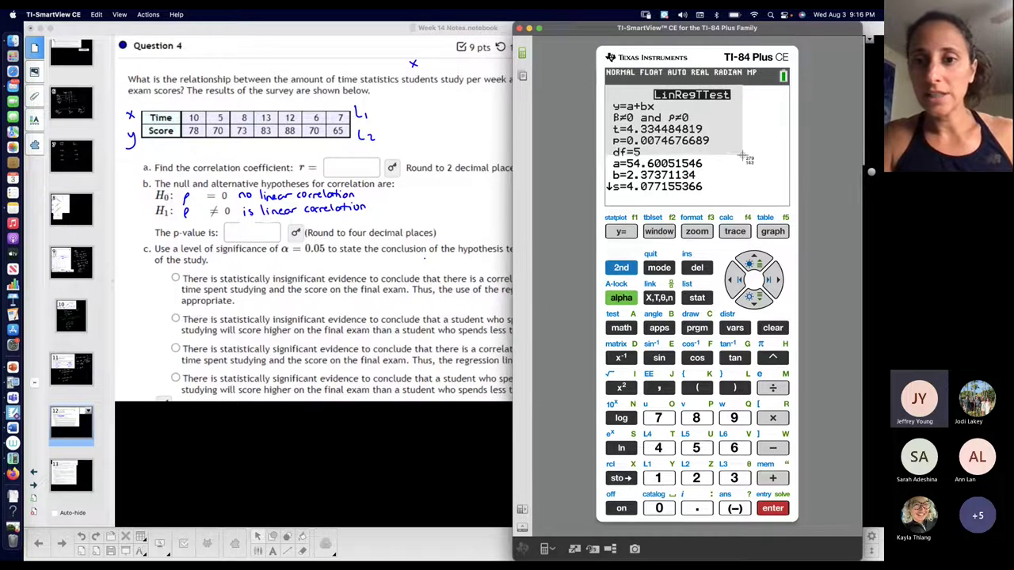
Capture the LinRegTTest output showing t = 4.3345 and p = 0.0075, and size it below the scatter plot.
left_click_drag(741, 195, 756, 207)
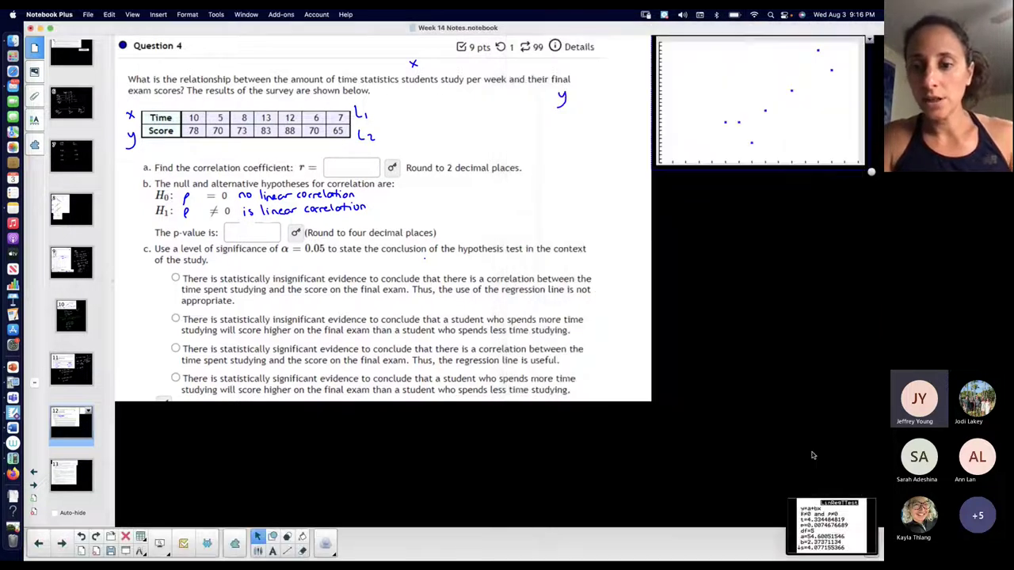
left_click_drag(832, 527, 646, 241)
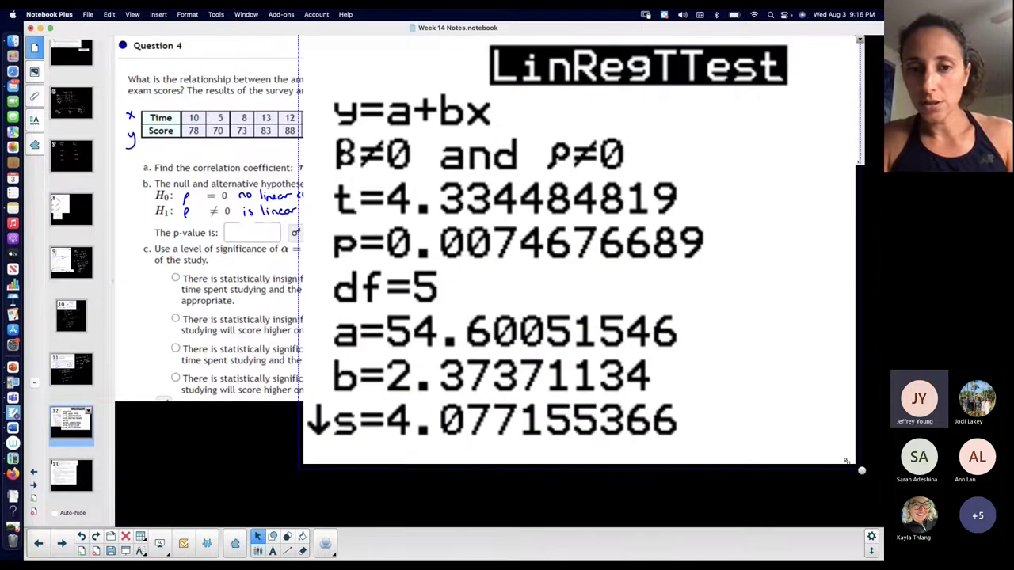
left_click_drag(862, 469, 603, 264)
left_click_drag(605, 228, 441, 177)
left_click_drag(436, 125, 793, 256)
Scroll to r² = 0.7898 and r = 0.8887, capture those lines, and drop them on the page.
key("super+Tab")
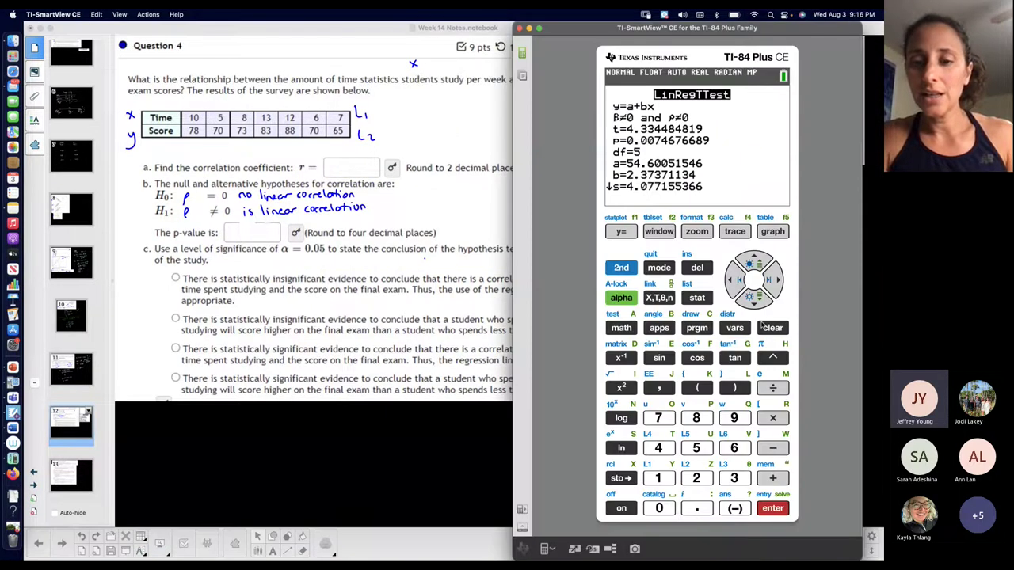
left_click(752, 301)
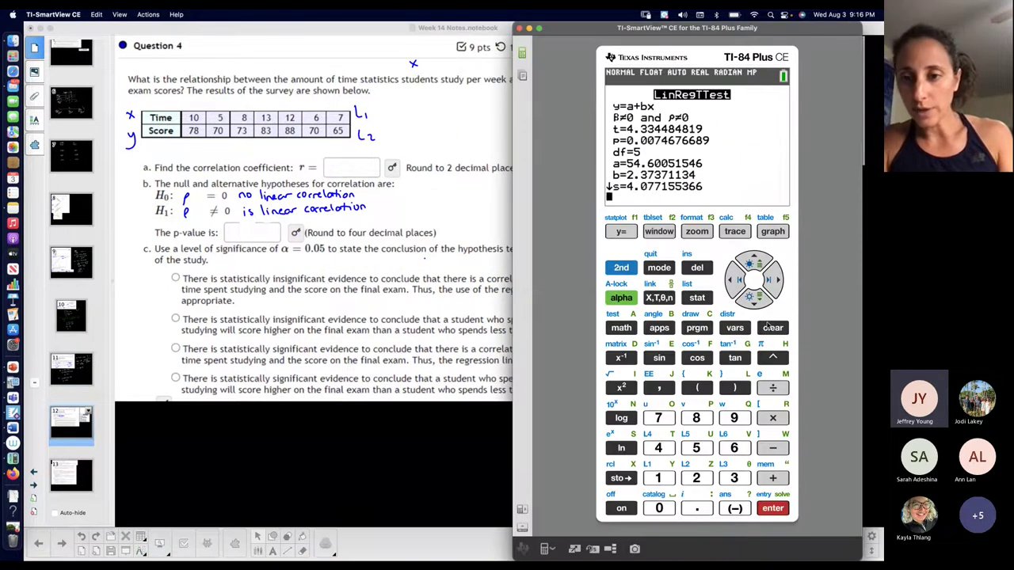
left_click(752, 303)
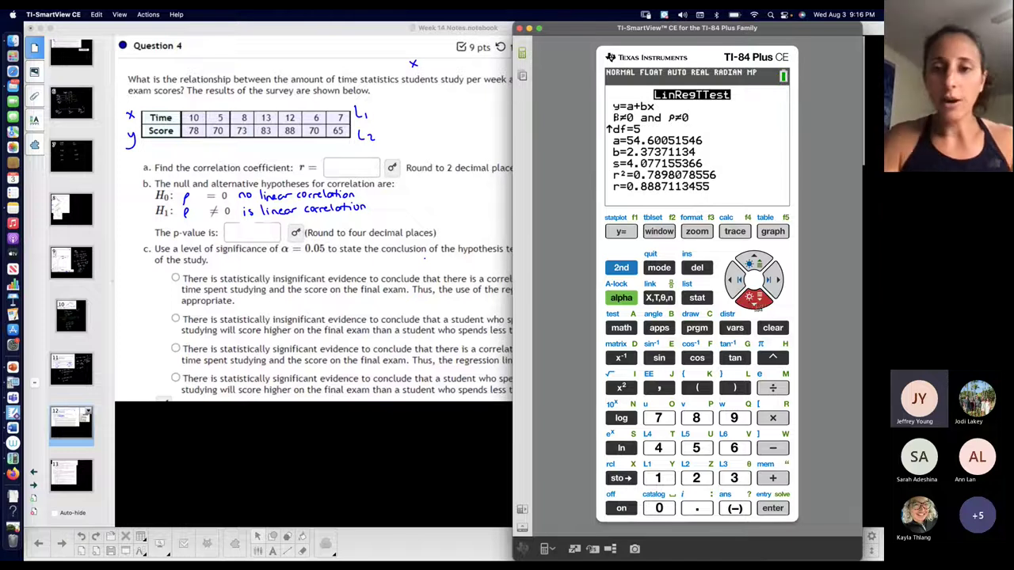
left_click_drag(610, 167, 742, 206)
key("super+Tab")
left_click_drag(837, 543, 657, 367)
Shrink the r² and r image and align it directly under the LinRegTTest screenshot.
left_click_drag(545, 303, 754, 319)
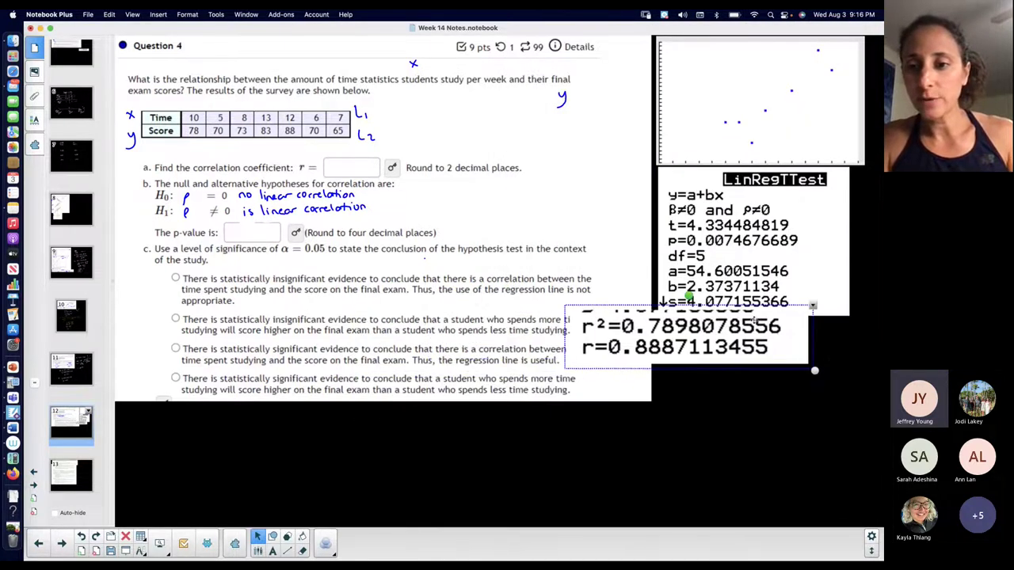
left_click_drag(815, 370, 811, 340)
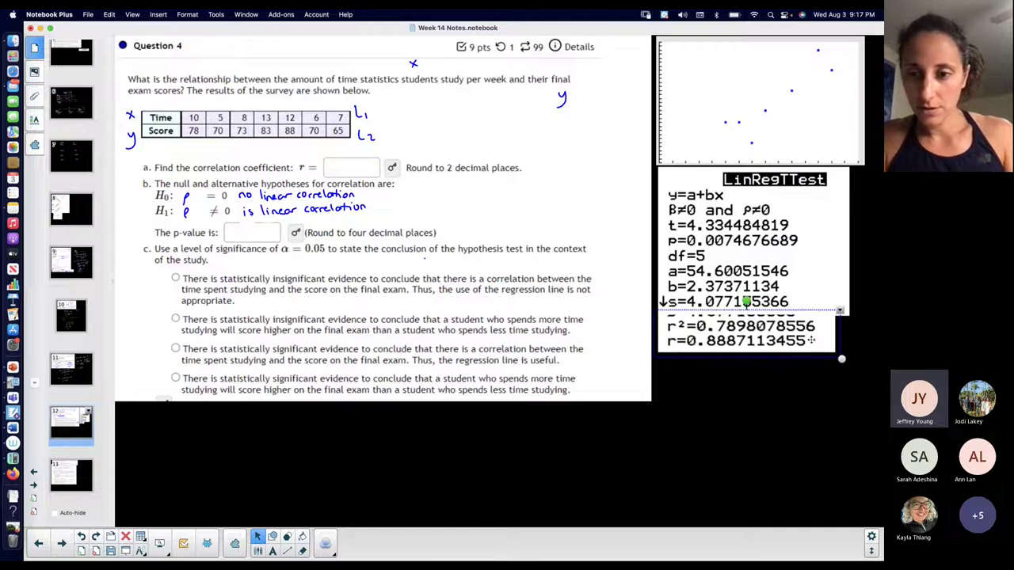
left_click_drag(815, 300, 814, 299)
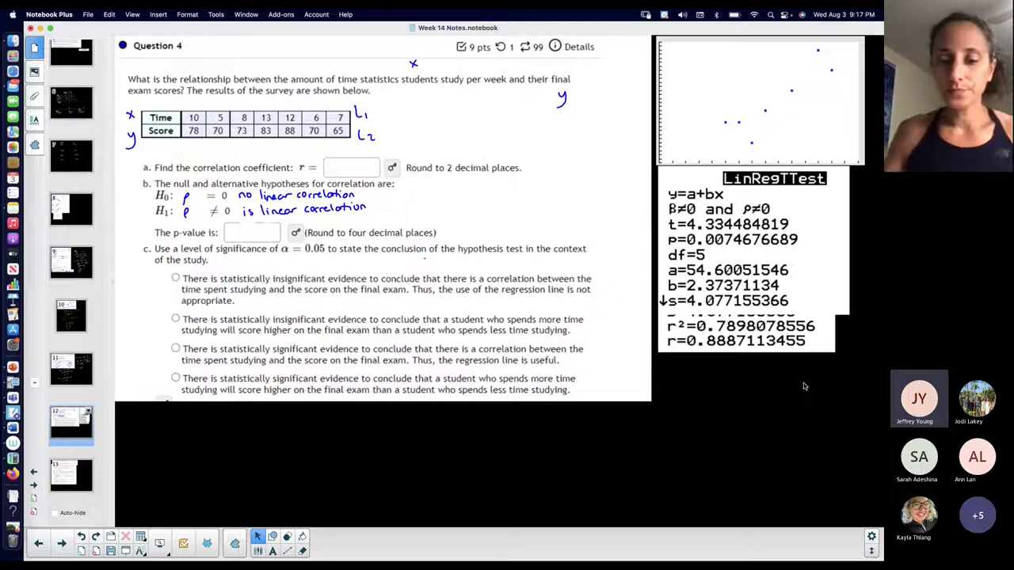
With the thinnest pen, label the a and b outputs as y-intercept and slope.
left_click(258, 551)
left_click(432, 543)
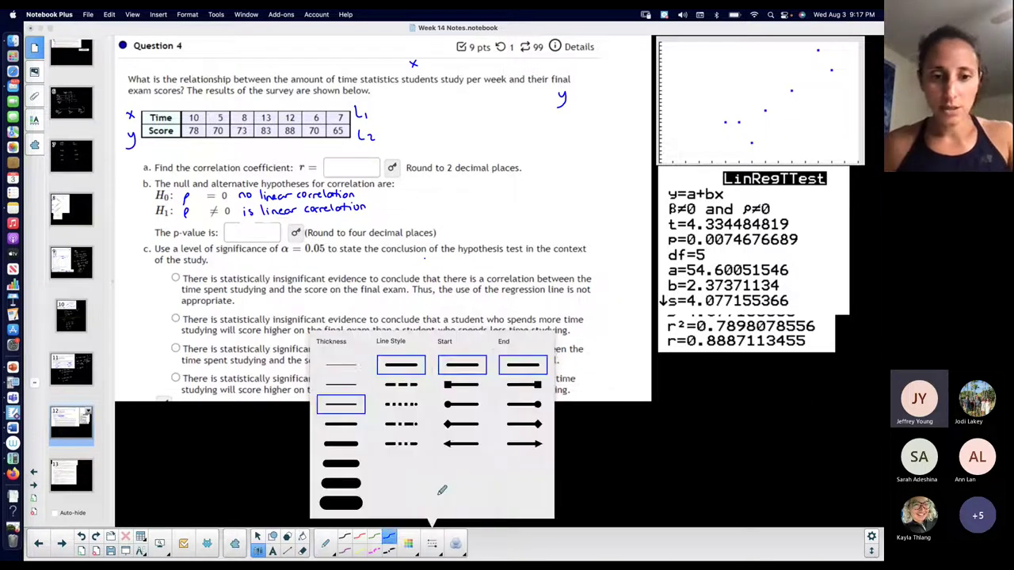
left_click(340, 364)
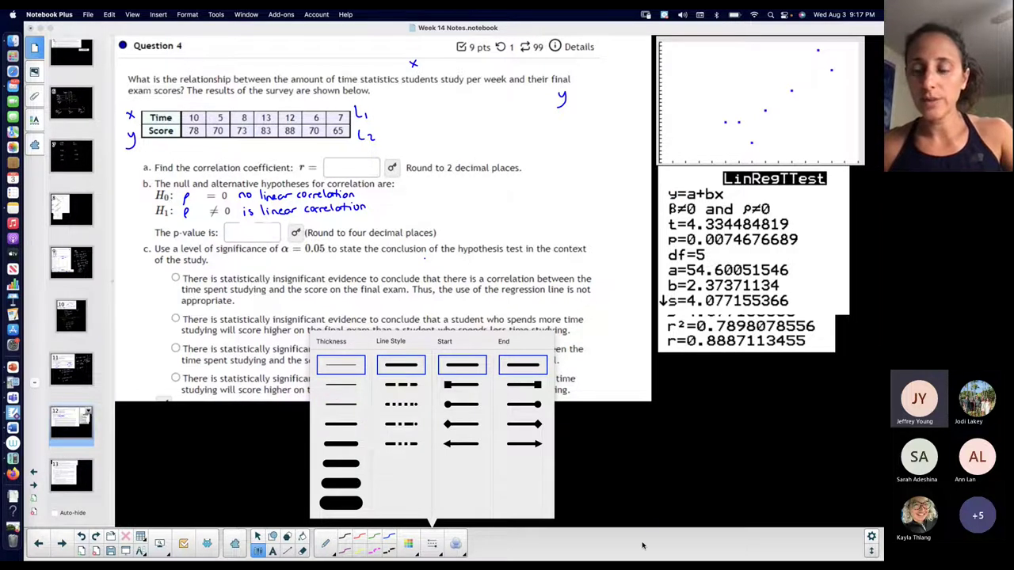
left_click(697, 308)
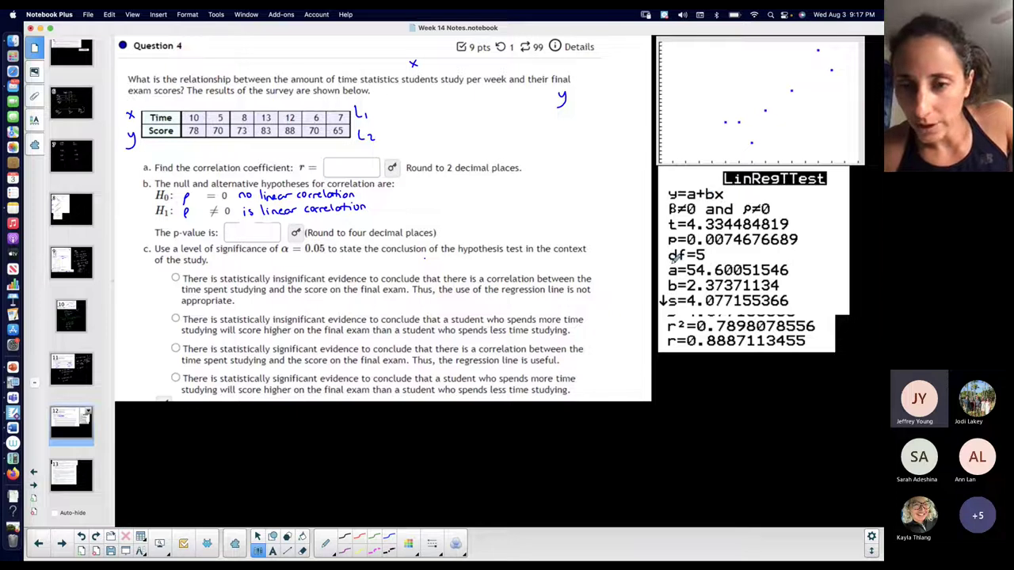
mouse_move(626, 282)
left_mouse_down()
mouse_move(659, 283)
mouse_move(629, 271)
mouse_move(661, 267)
left_mouse_up()
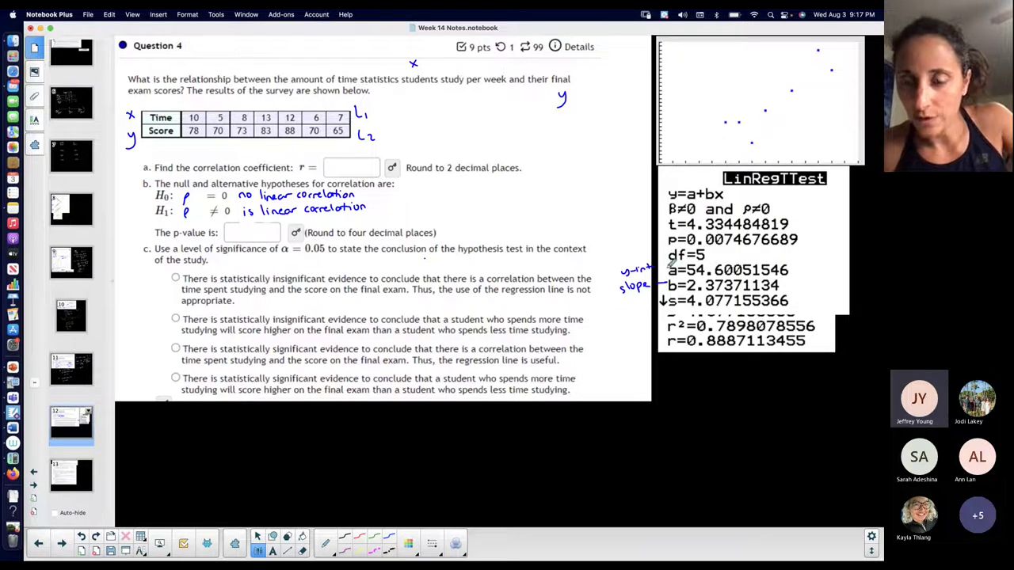
Switch to a different pen colour and go to the questions d–i page.
left_click(409, 544)
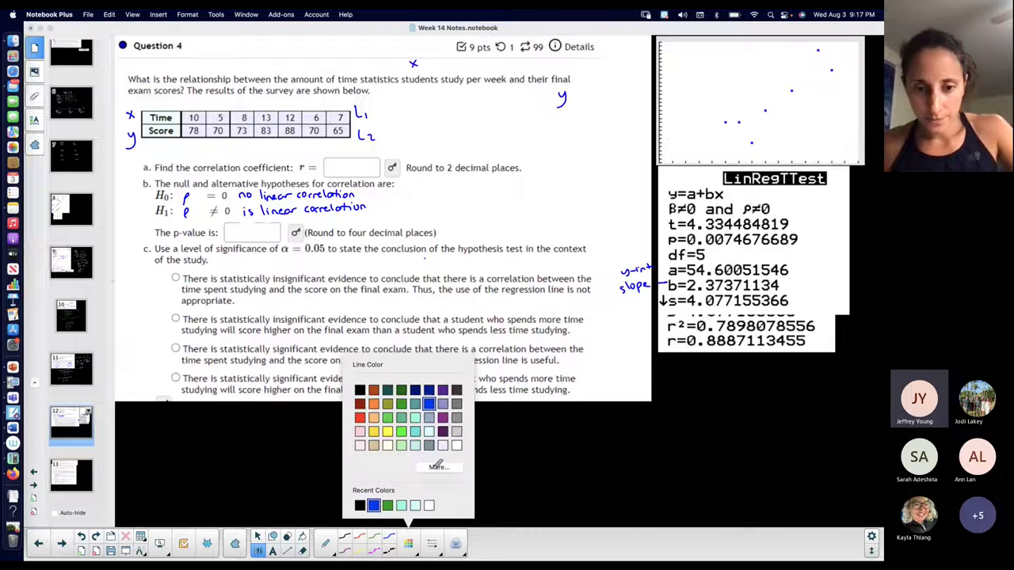
left_click(491, 550)
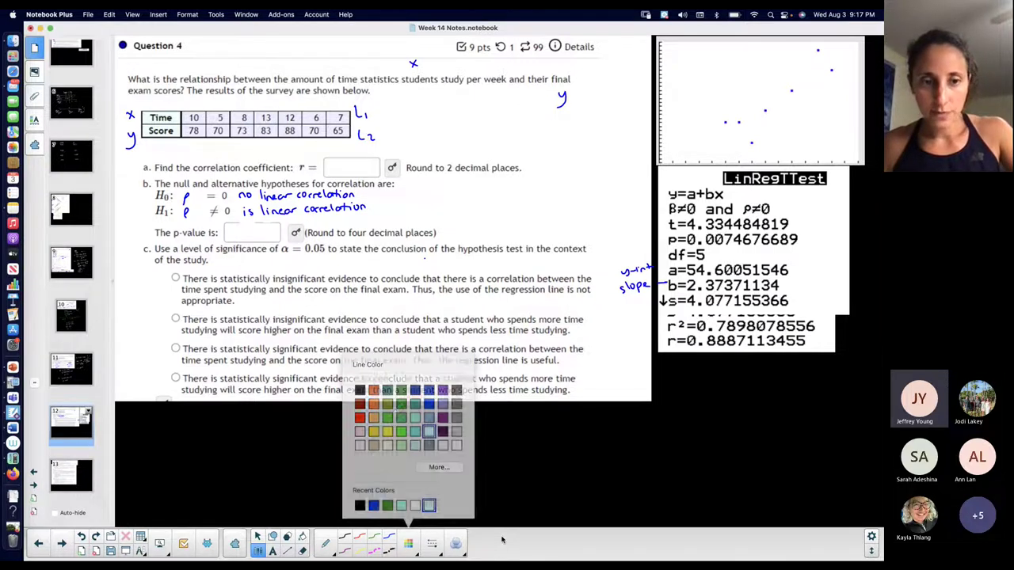
left_click(87, 474)
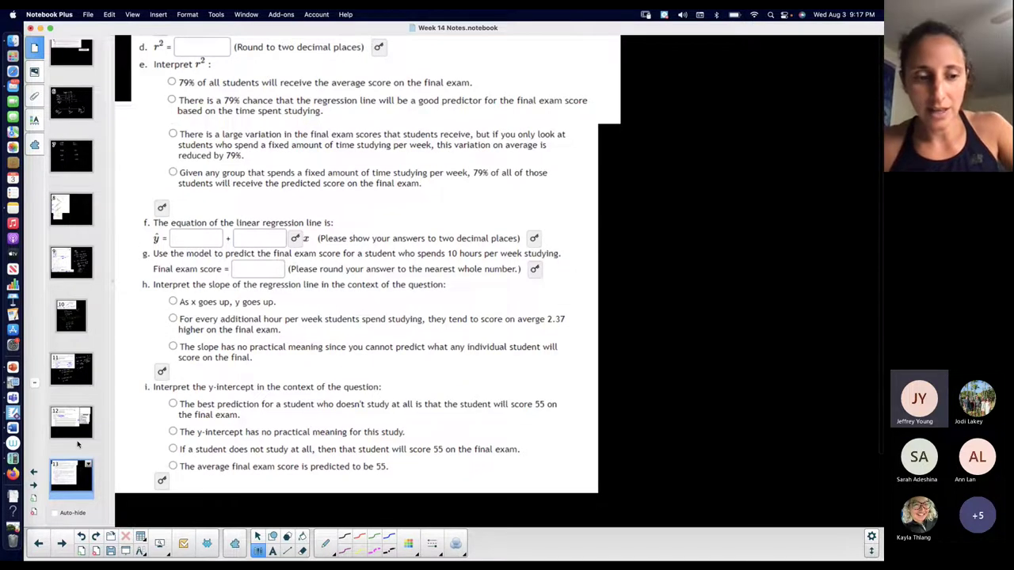
On Question 4, handwrite y = 54.6005 + 2.3737x beneath the calculator screenshots.
left_click(77, 423)
mouse_move(678, 390)
left_mouse_down()
mouse_move(680, 417)
mouse_move(704, 393)
left_mouse_up()
left_click_drag(696, 400, 715, 398)
mouse_move(722, 385)
left_mouse_down()
mouse_move(731, 383)
mouse_move(727, 397)
mouse_move(761, 384)
left_mouse_up()
left_click(734, 396)
left_click_drag(771, 381, 797, 384)
mouse_move(792, 379)
left_mouse_down()
mouse_move(792, 389)
mouse_move(831, 388)
left_mouse_up()
left_click(817, 385)
left_click_drag(835, 378, 838, 387)
mouse_move(843, 378)
left_mouse_down()
mouse_move(846, 386)
mouse_move(865, 380)
left_mouse_up()
left_click_drag(865, 372, 859, 381)
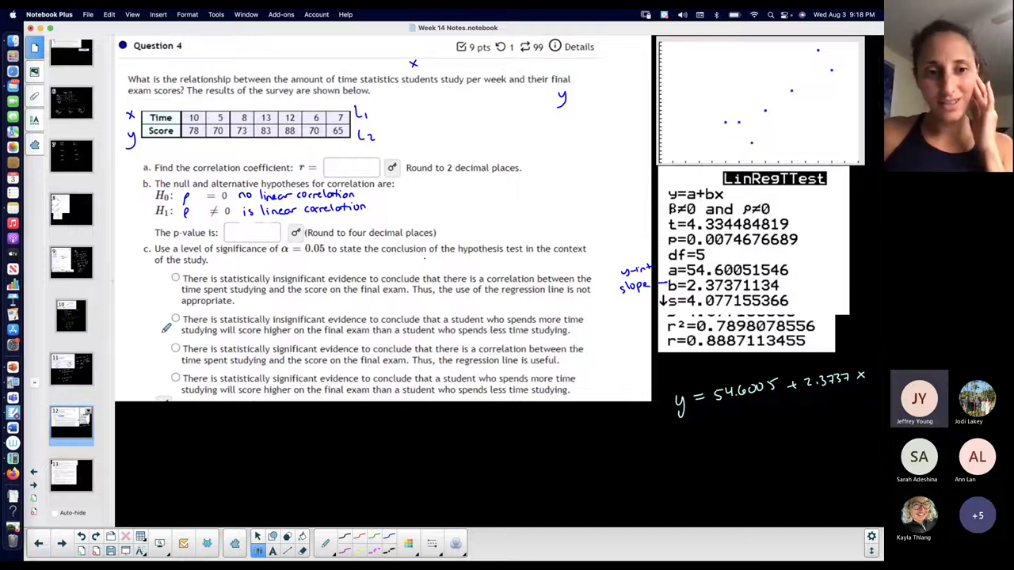
Check the next page of questions, then return to Question 4 and open pen line settings.
key("Page_Down")
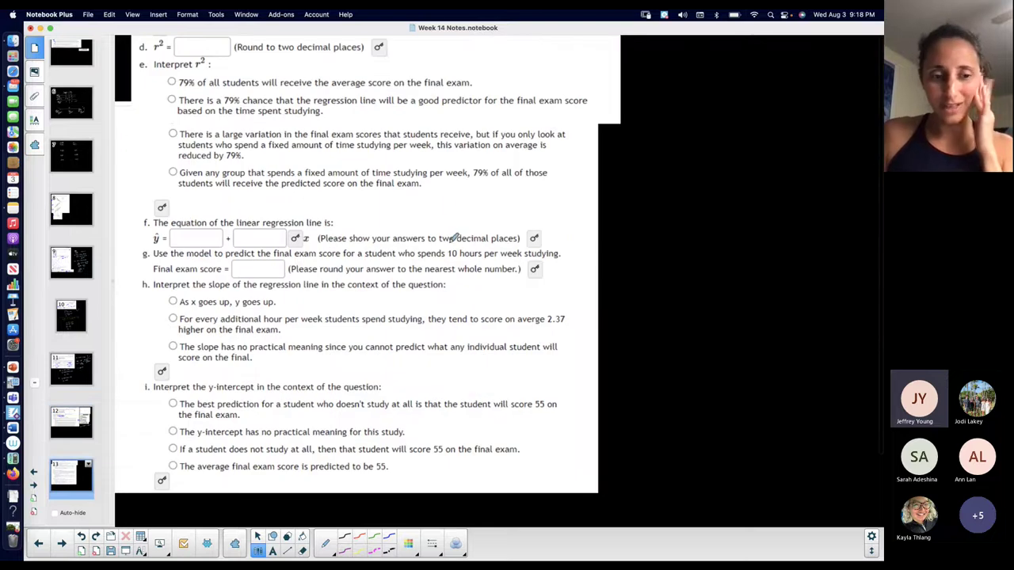
key("Page_Up")
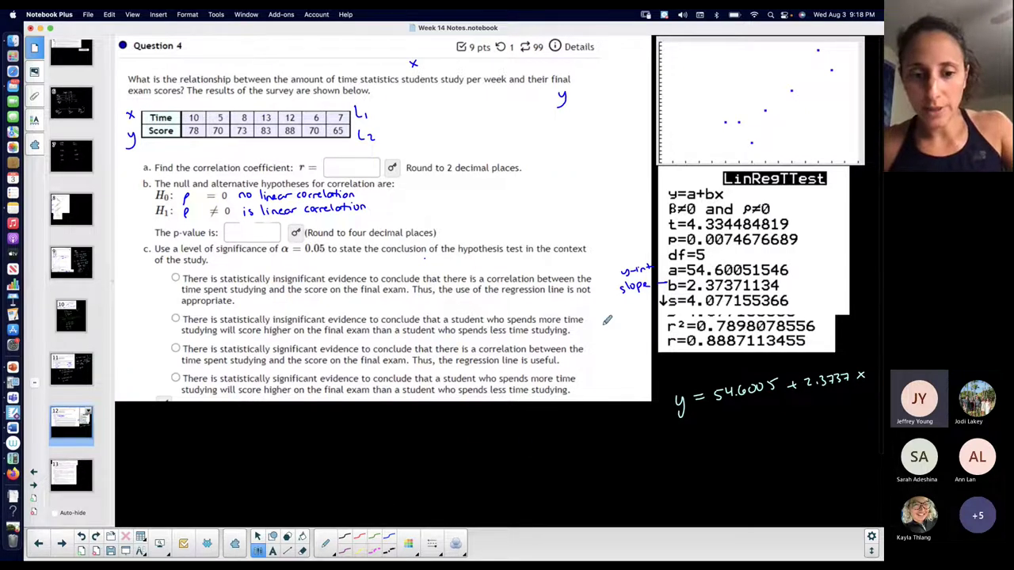
left_click(433, 543)
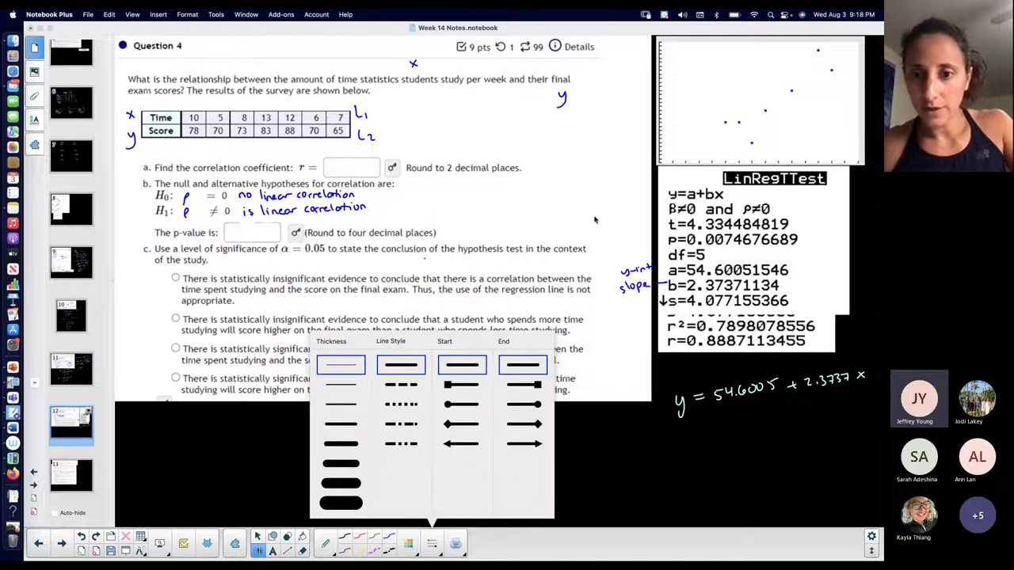
Annotate the LinRegTTest screenshot (p-value, struck β≠0, ρ≠0 as Ha) and write r = 0.89 in the answer box.
left_click_drag(620, 238, 673, 235)
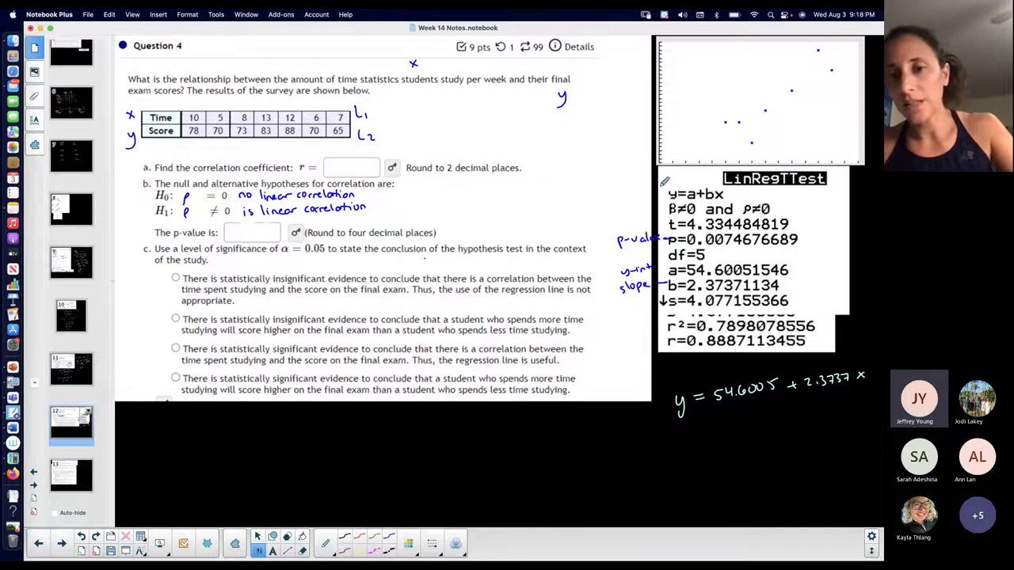
mouse_move(672, 203)
left_mouse_down()
mouse_move(696, 197)
mouse_move(675, 209)
left_mouse_up()
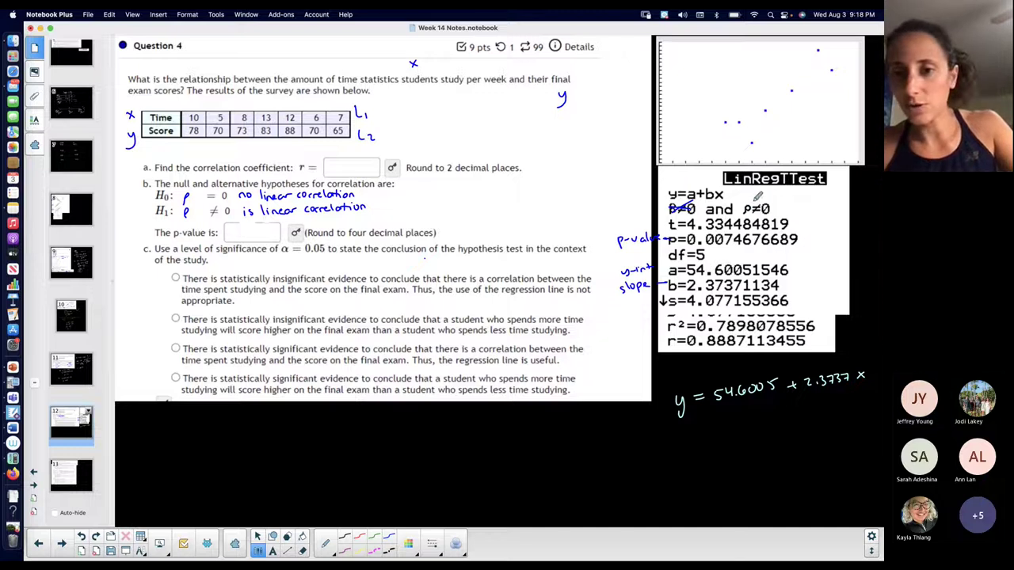
left_click_drag(777, 198, 795, 203)
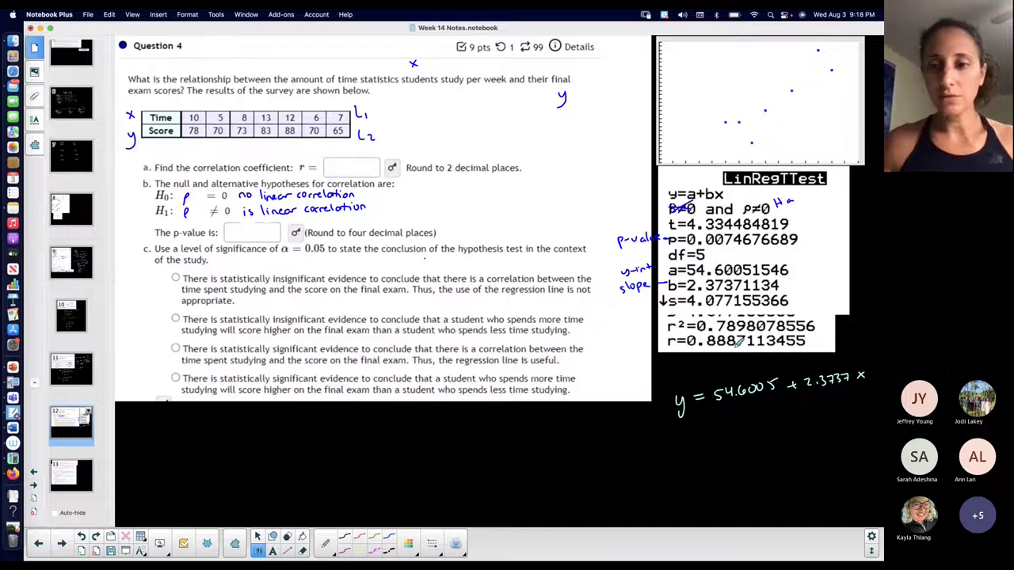
left_click_drag(342, 163, 358, 174)
left_click(346, 172)
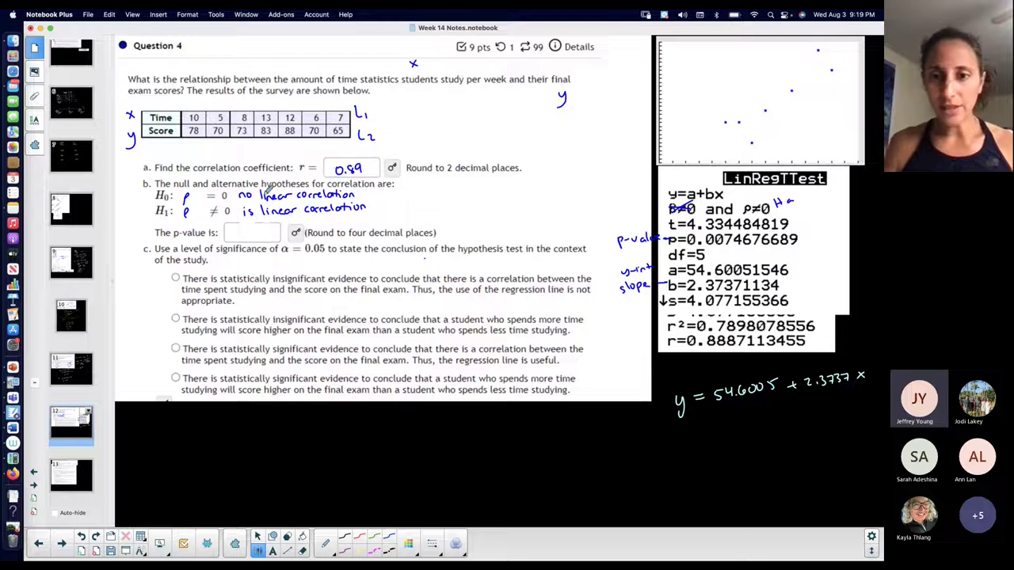
Handwrite 0.0075 as the p-value, underline α = 0.05, and start a 'p-value < α' note.
left_click_drag(230, 229, 263, 236)
left_click(235, 237)
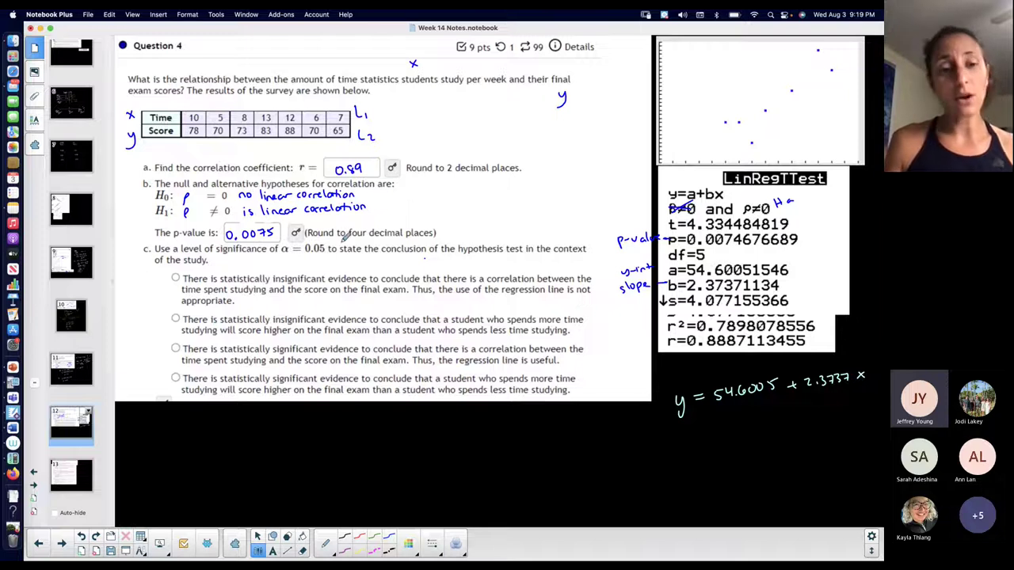
left_click_drag(279, 258, 325, 258)
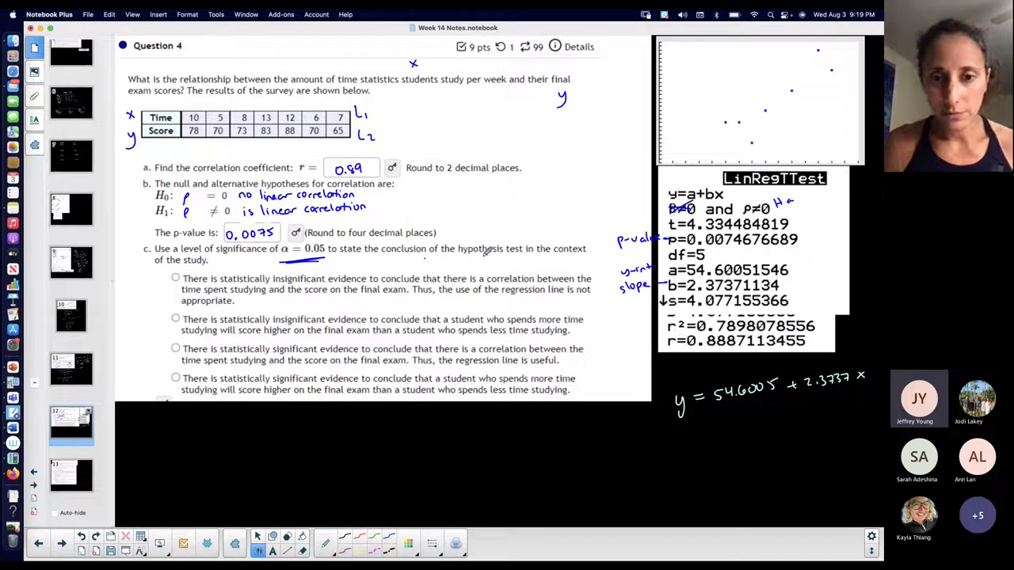
left_click_drag(464, 203, 538, 191)
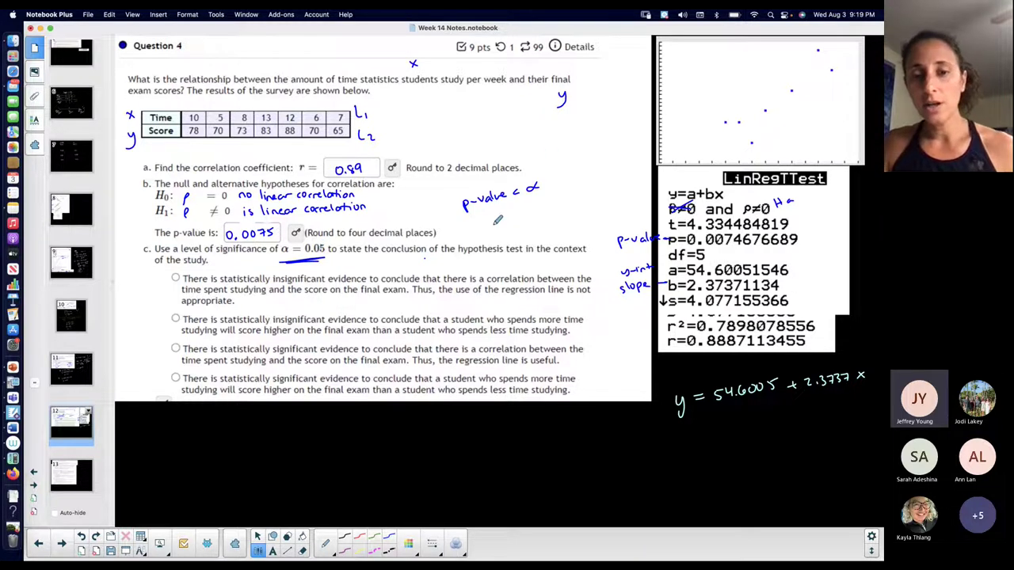
Handwrite 'reject H0' beneath the 'p-value < α' note beside the hypotheses.
left_click_drag(505, 220, 581, 192)
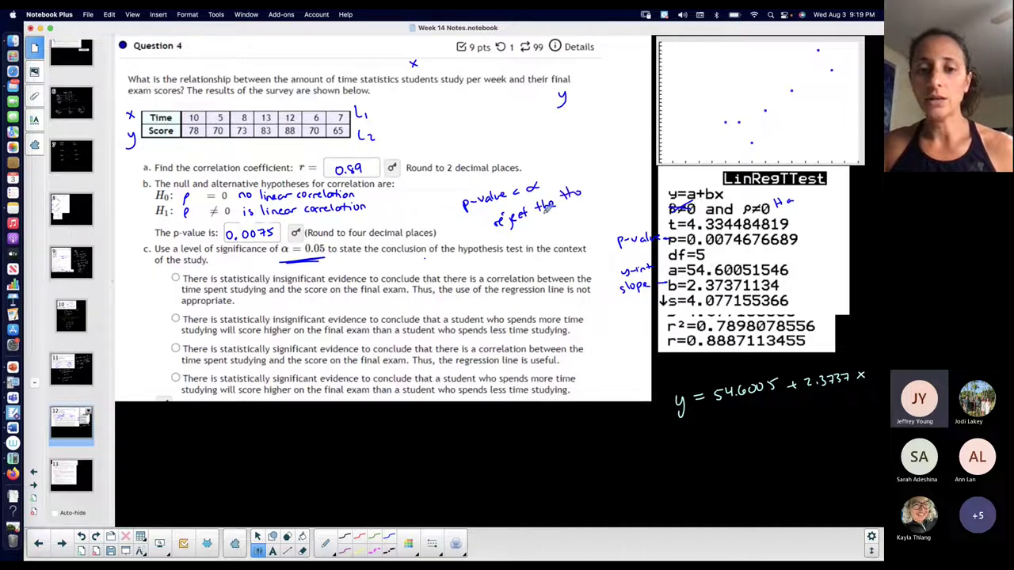